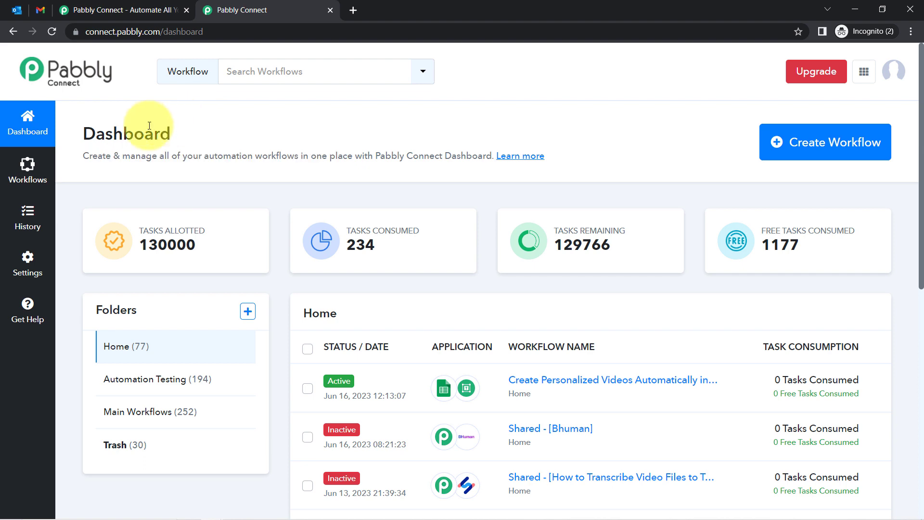
Create a new workflow named "Create Google Tasks from Microsoft Outlook Email"
click(892, 159)
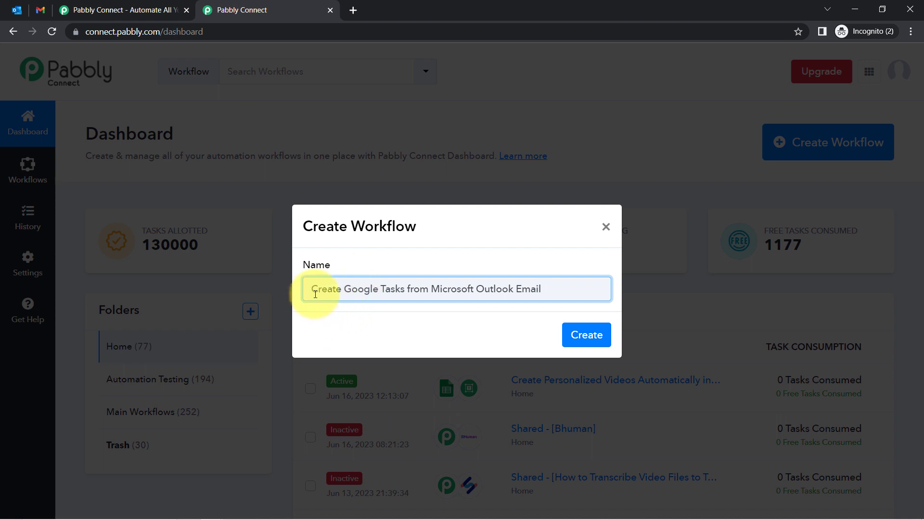
drag(316, 294, 508, 287)
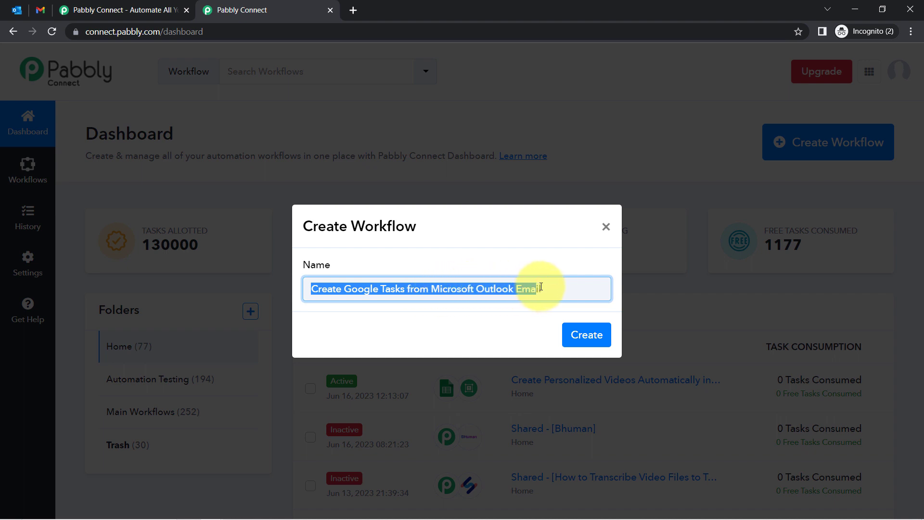
click(574, 332)
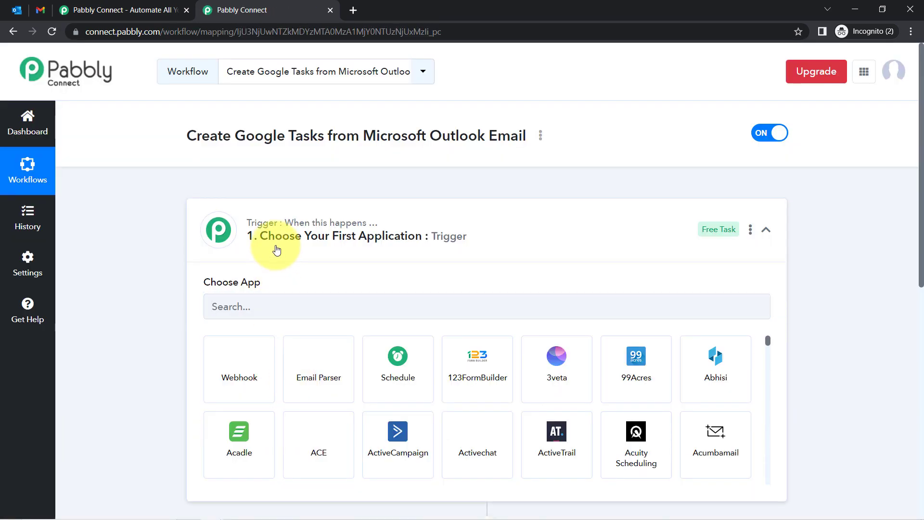
Choose Microsoft Office 365 as the workflow's trigger application, searching for it with 365
click(248, 247)
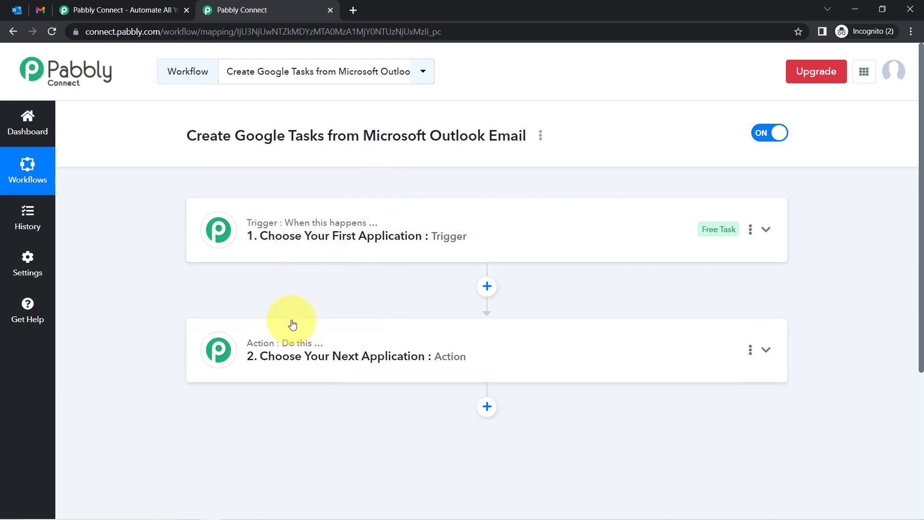
mouse_move(311, 354)
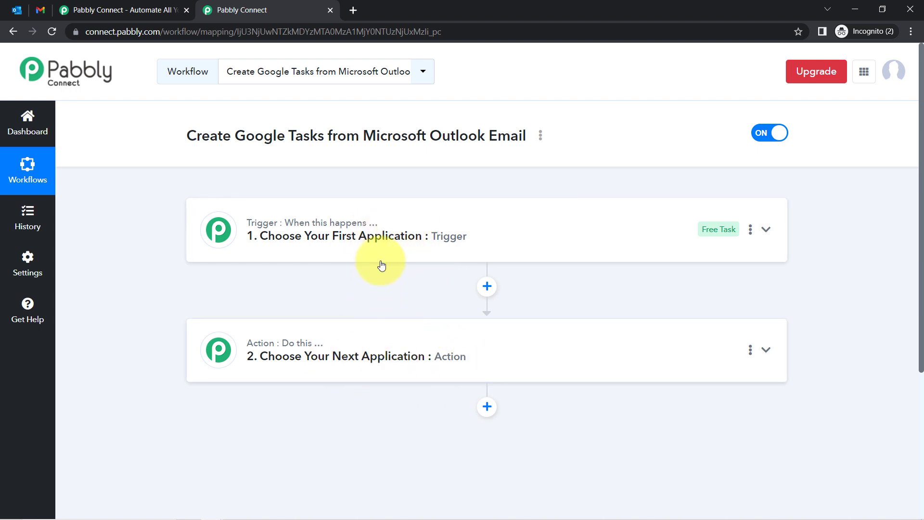
click(380, 244)
drag(223, 137, 408, 139)
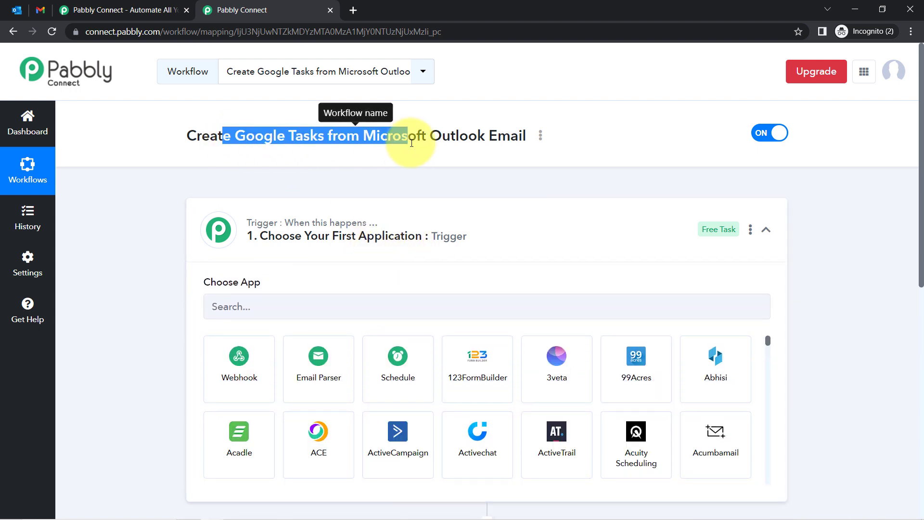
click(241, 305)
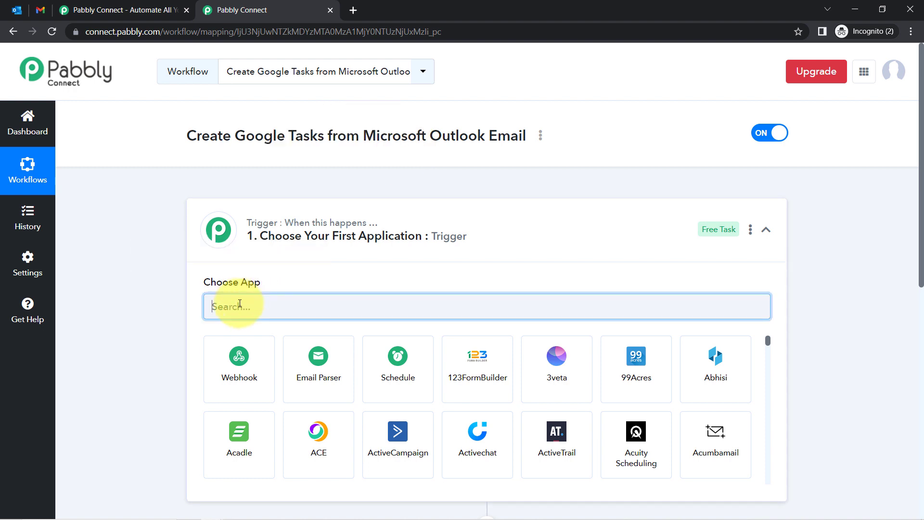
text(m)
text(365)
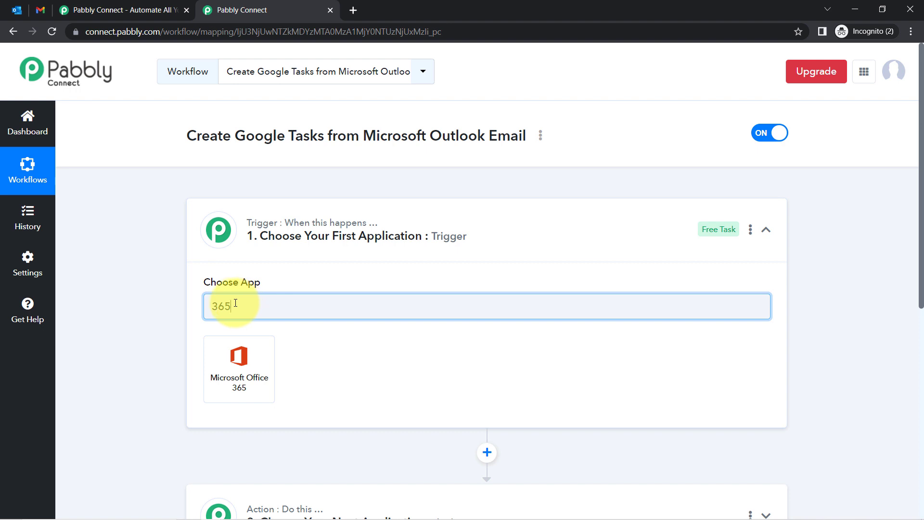
click(250, 369)
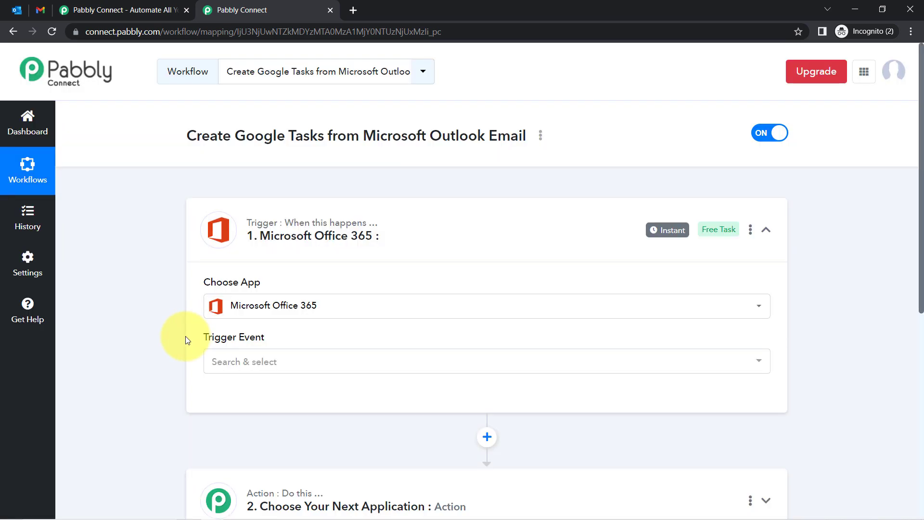
Choose Google Tasks as the application for the workflow's action step
scroll(168, 355, down, 3)
click(262, 334)
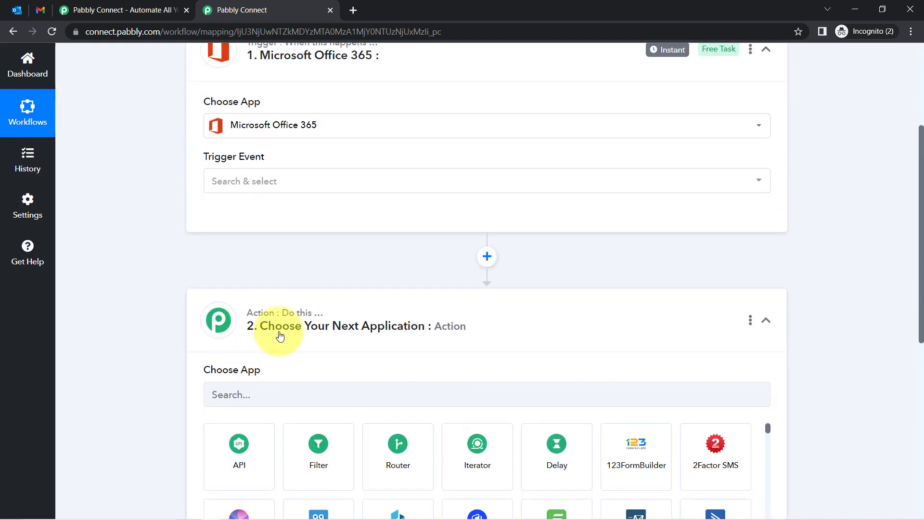
click(235, 397)
text(googl)
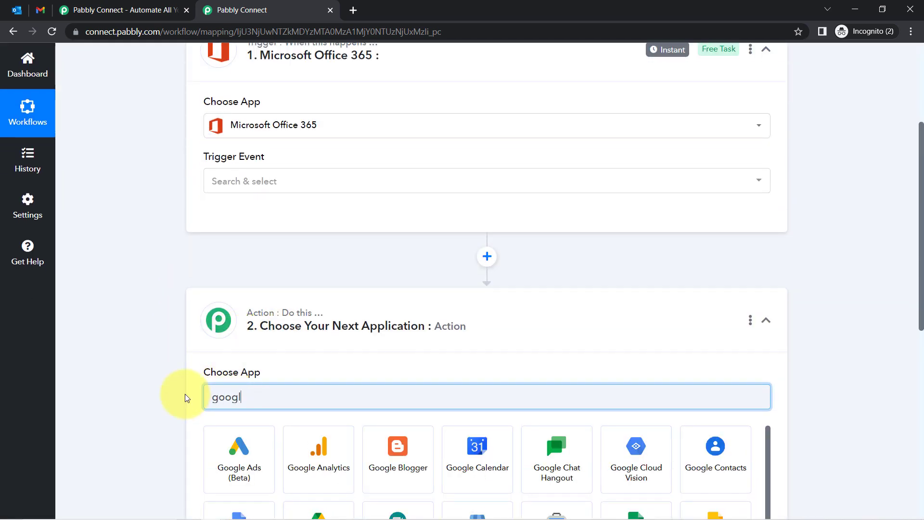
text(e tas)
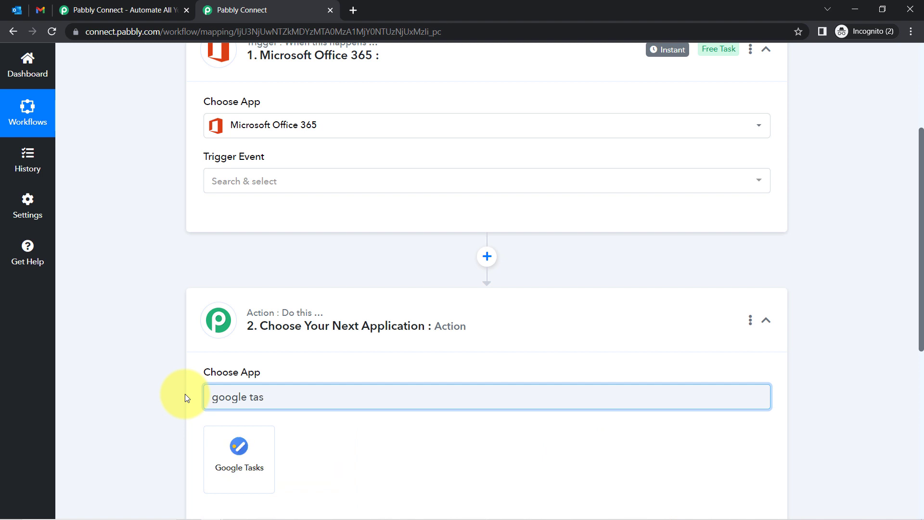
click(232, 452)
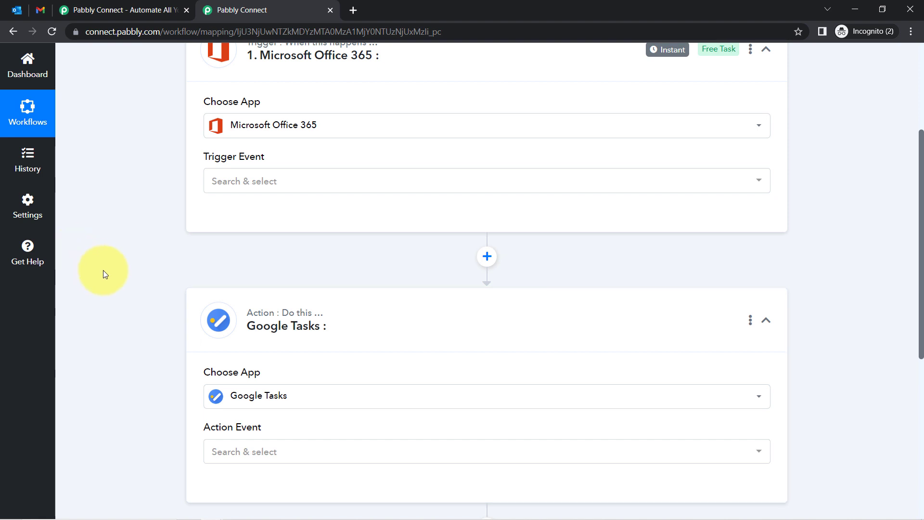
Set the Microsoft Office 365 trigger event to New Mail and open the trigger's account connection settings
scroll(158, 255, up, 4)
click(283, 229)
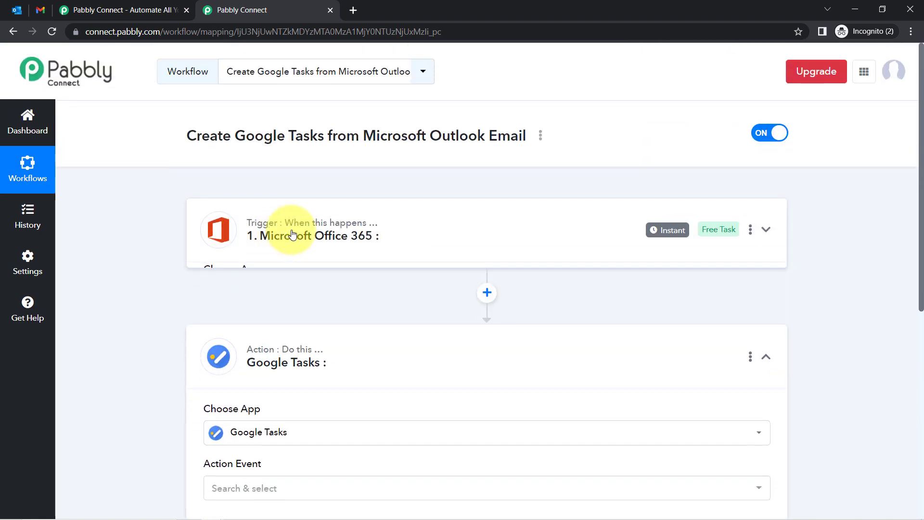
click(285, 359)
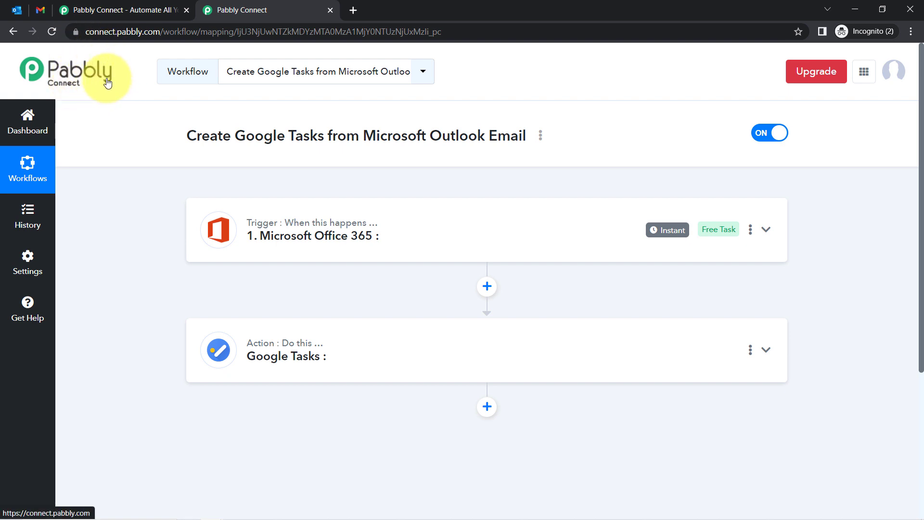
click(262, 239)
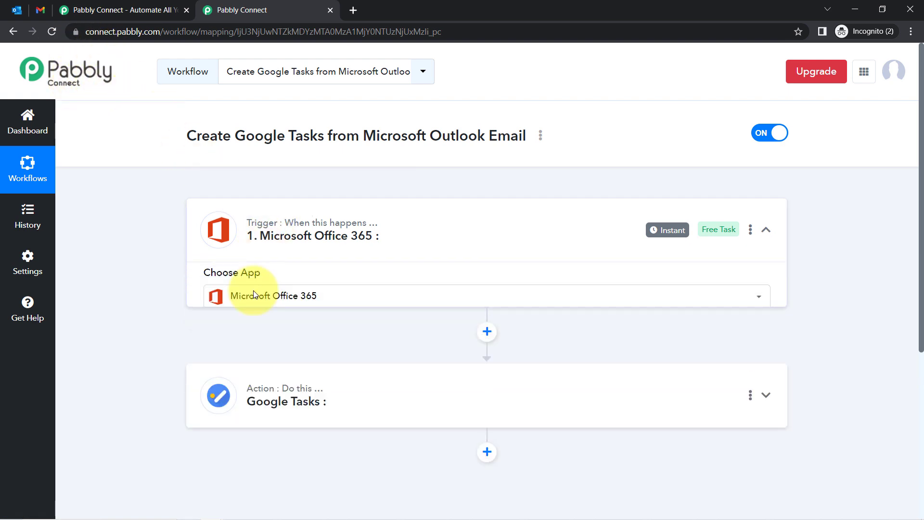
click(236, 357)
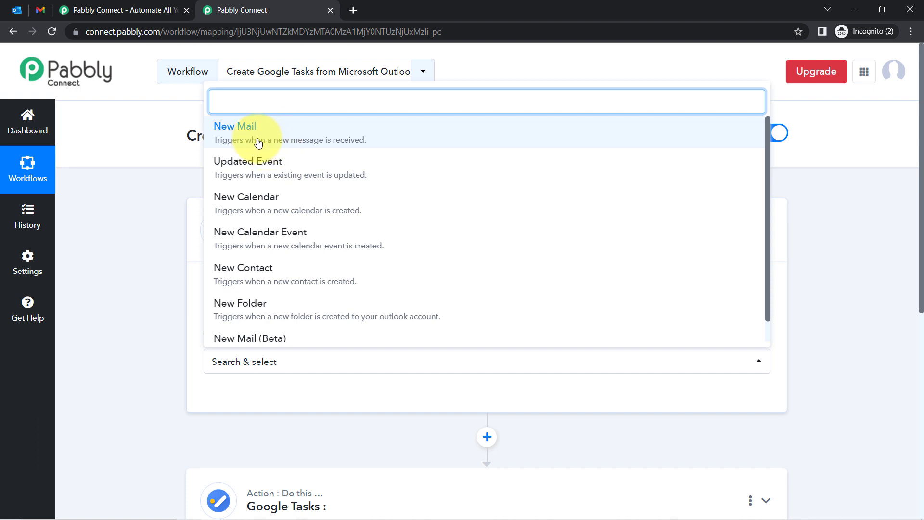
click(280, 133)
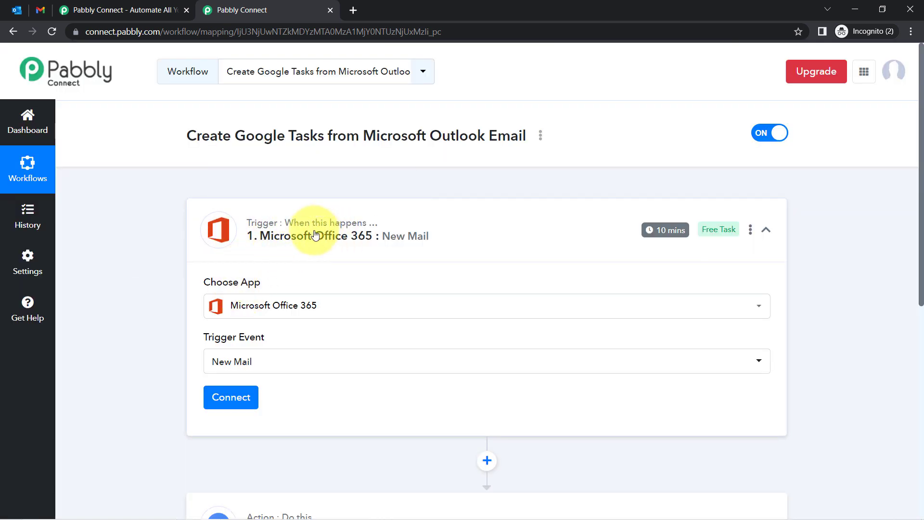
scroll(247, 433, down, 3)
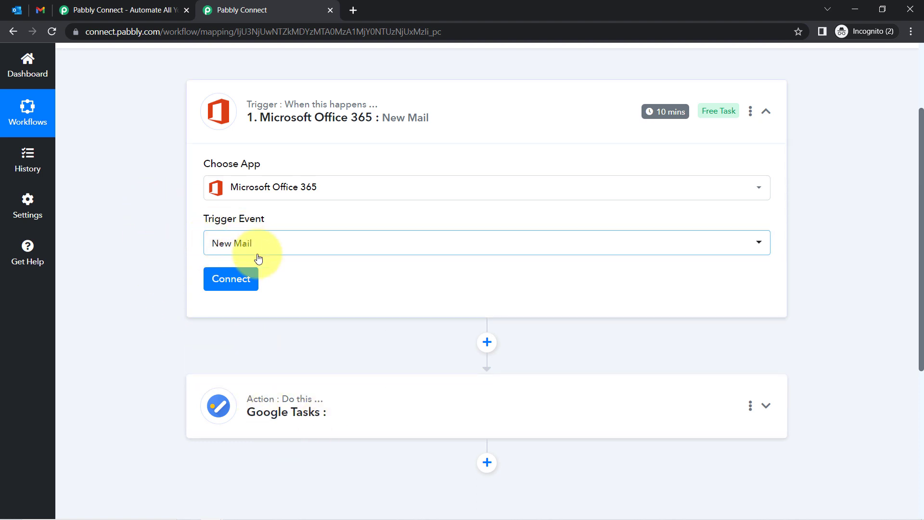
click(238, 283)
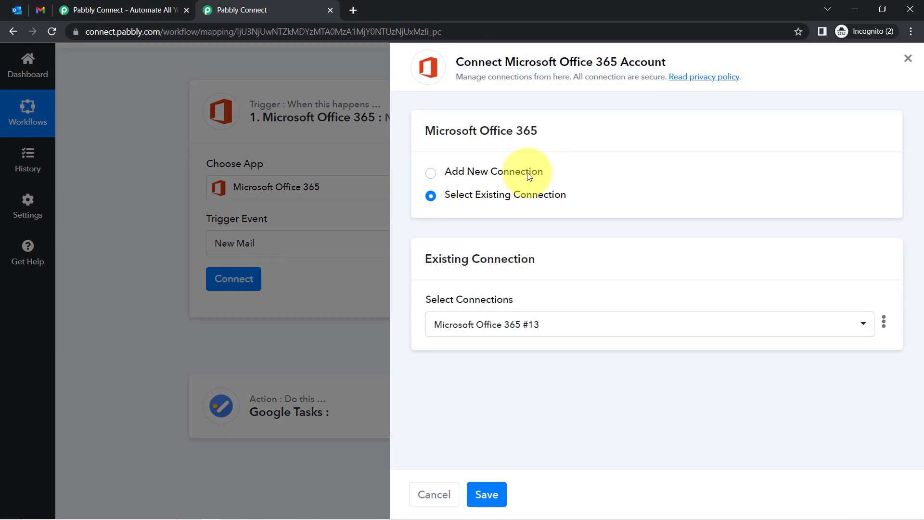
click(529, 171)
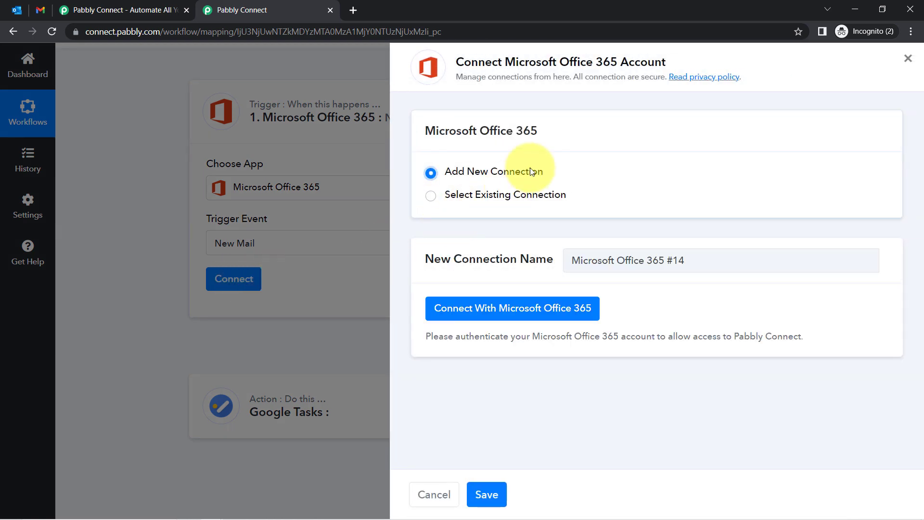
click(481, 318)
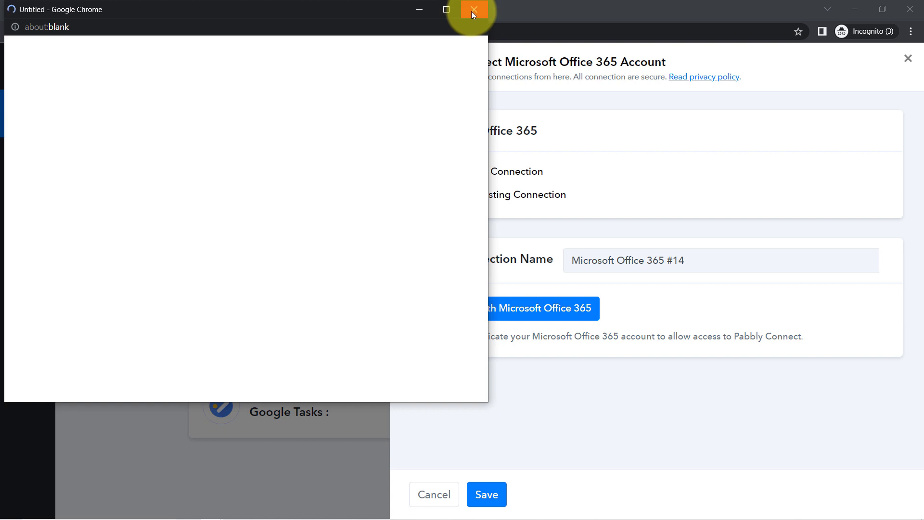
click(472, 11)
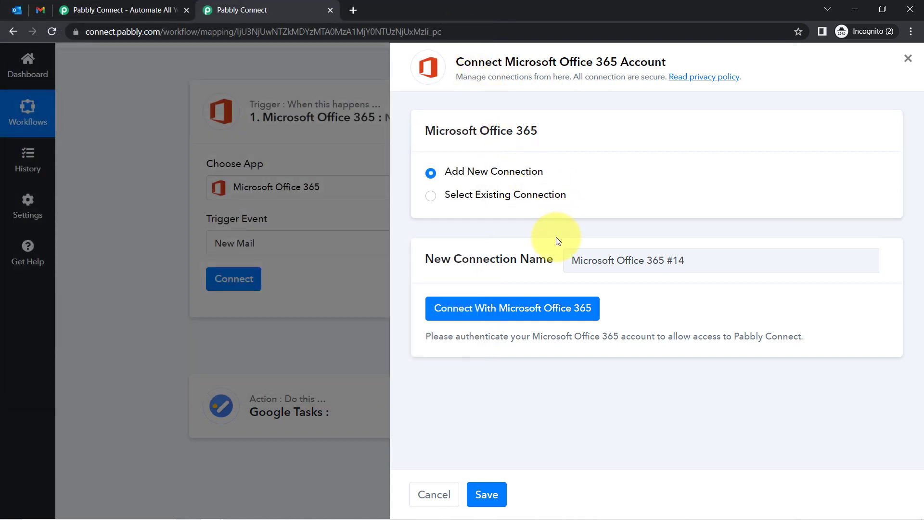
Connect the trigger through the existing connection Microsoft Office 365 #13 and save it
click(483, 198)
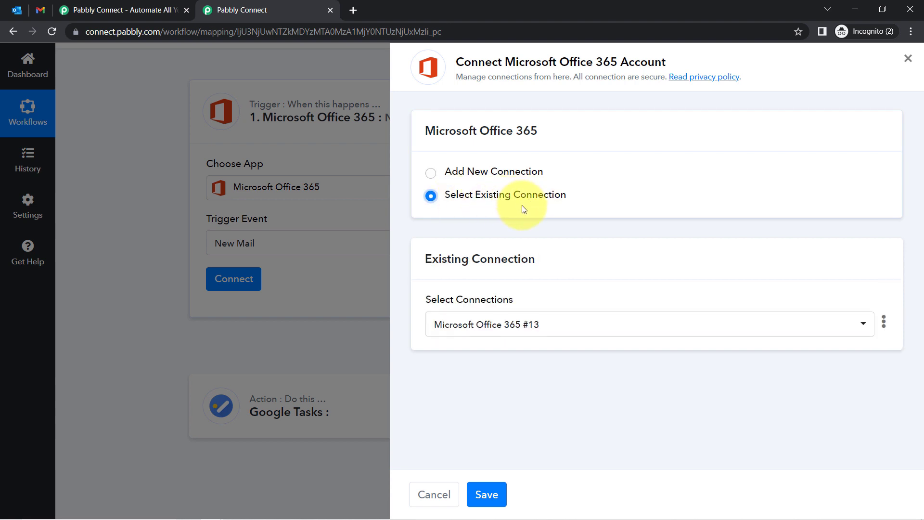
click(496, 495)
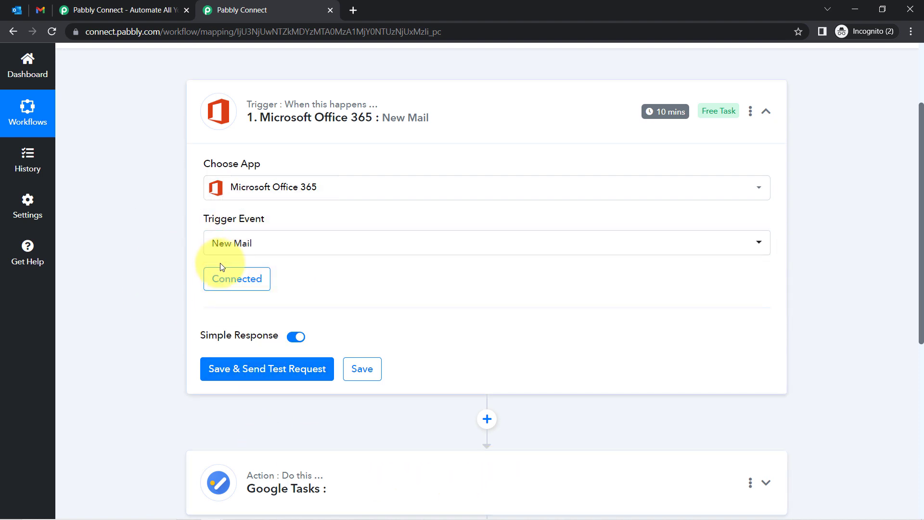
drag(922, 233, 911, 288)
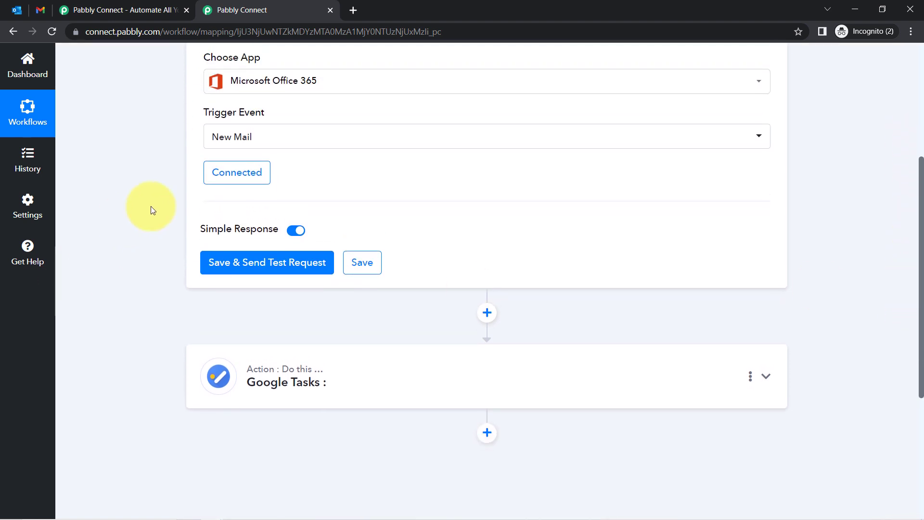
Check the focused messages in the Outlook inbox and return to the Pabbly Connect workflow
click(14, 9)
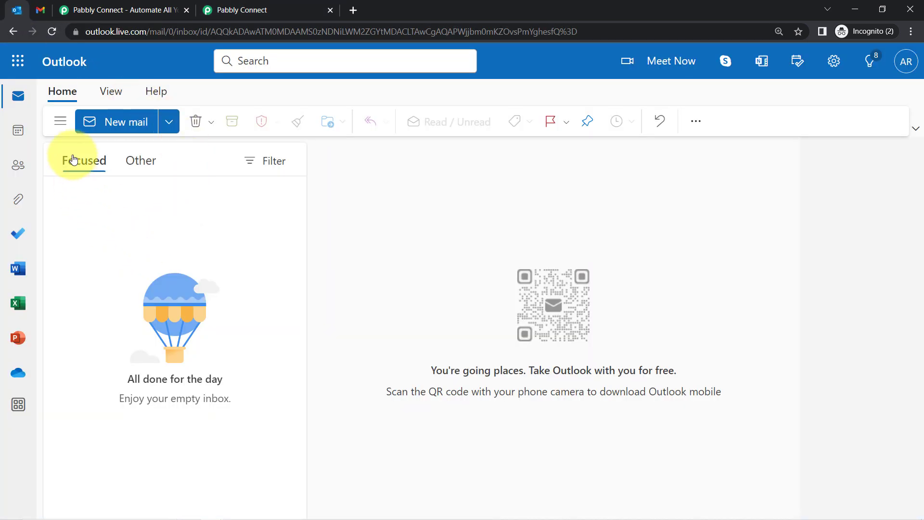
click(216, 5)
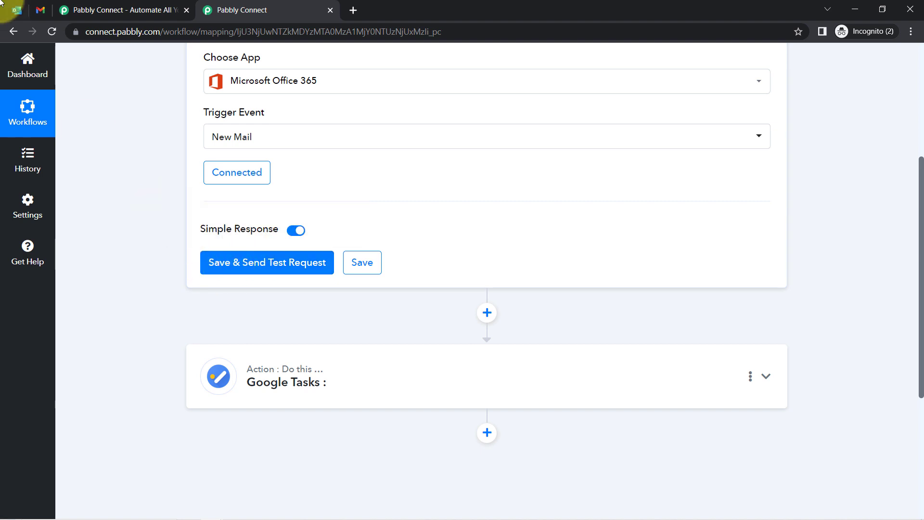
click(17, 10)
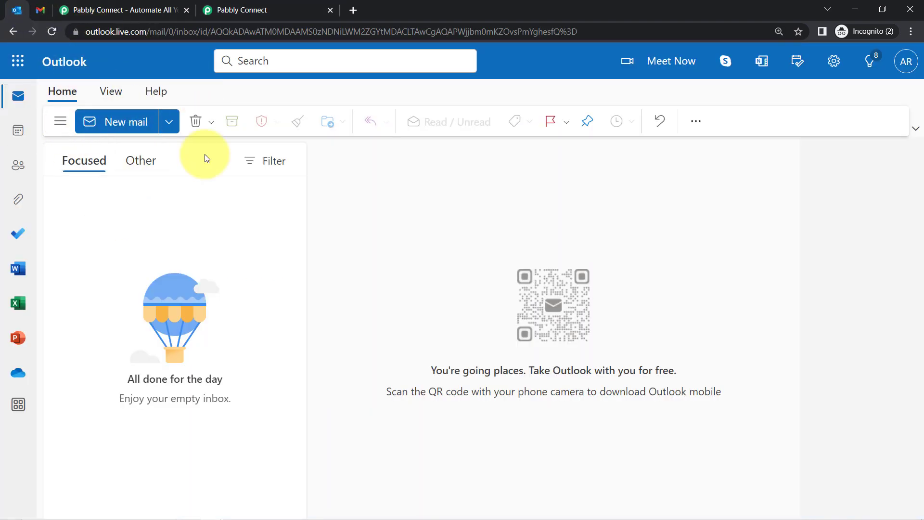
click(911, 32)
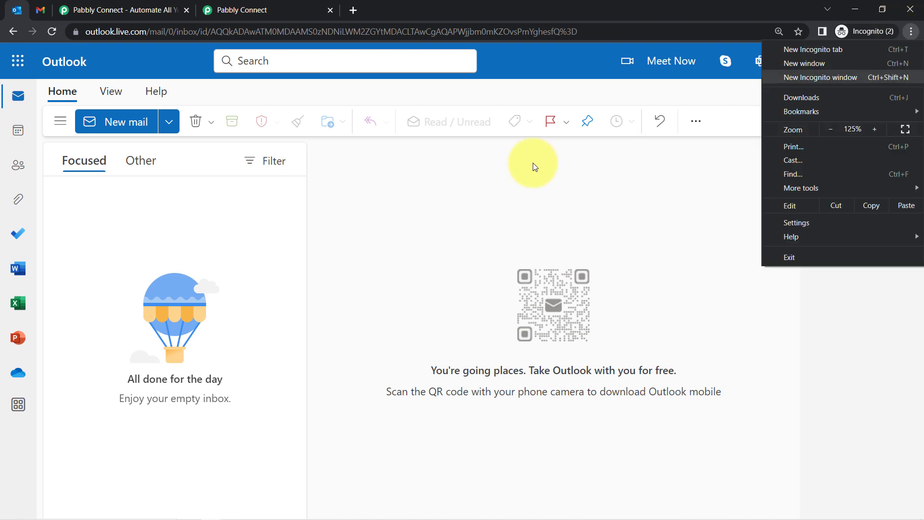
click(238, 50)
click(260, 6)
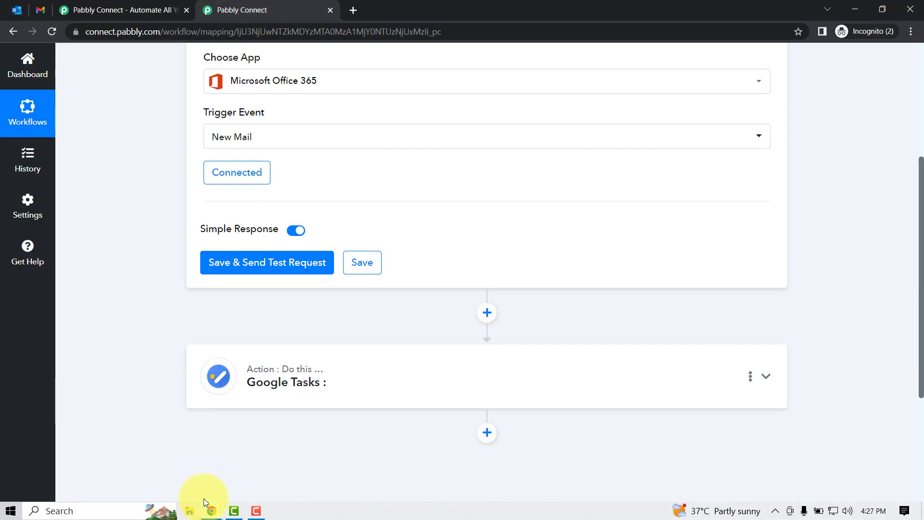
Switch to the Gmail window and review the subject and body of the draft meeting email
click(211, 513)
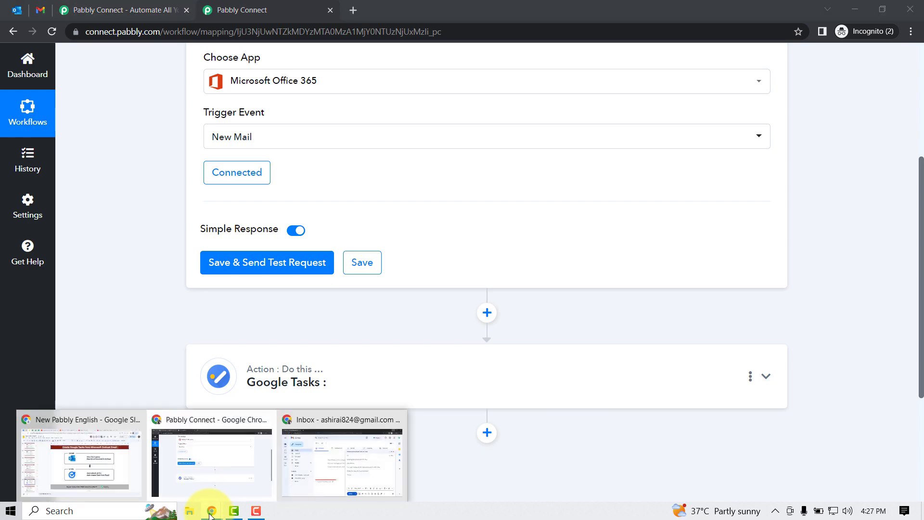
click(321, 473)
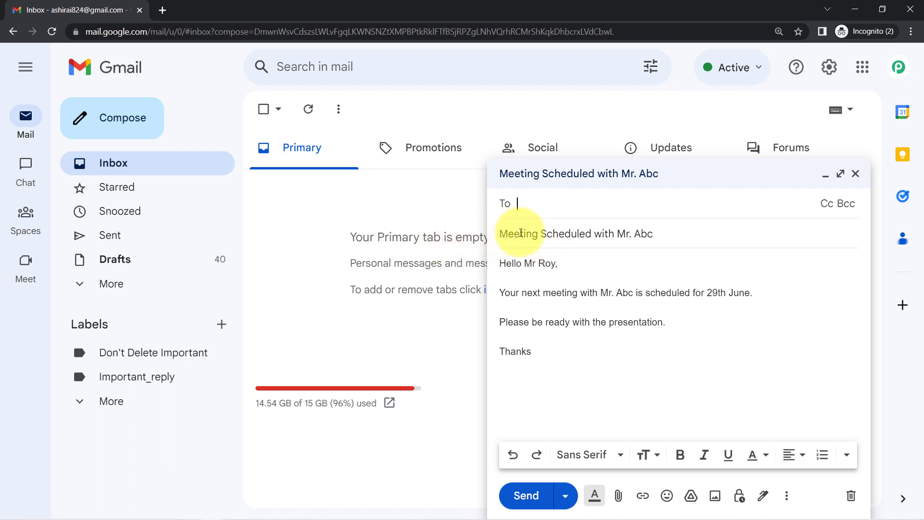
drag(531, 233, 650, 239)
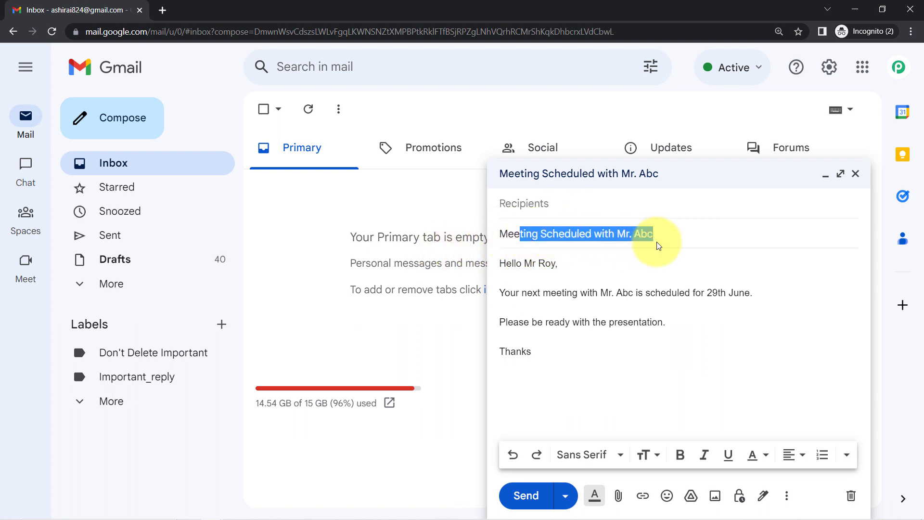
drag(523, 293, 737, 297)
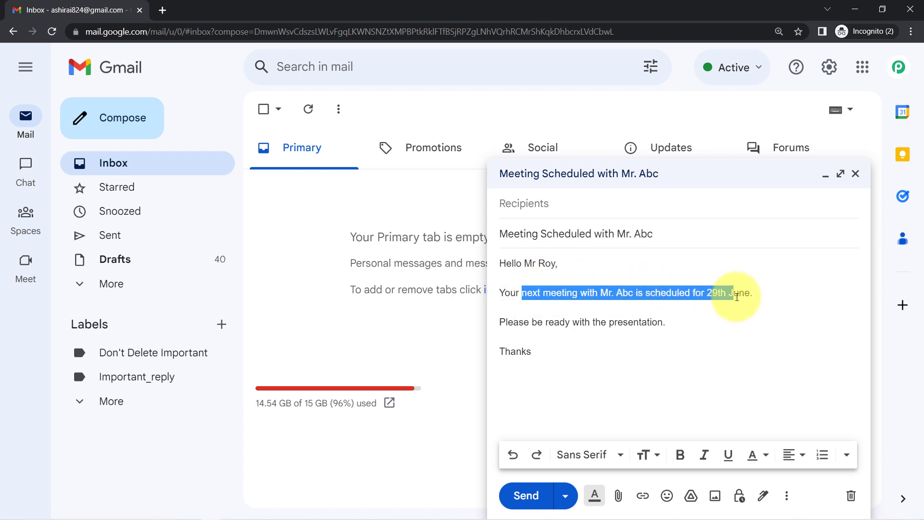
Check the remaining body text of the draft meeting email and send it
click(739, 296)
drag(517, 322, 655, 324)
click(520, 351)
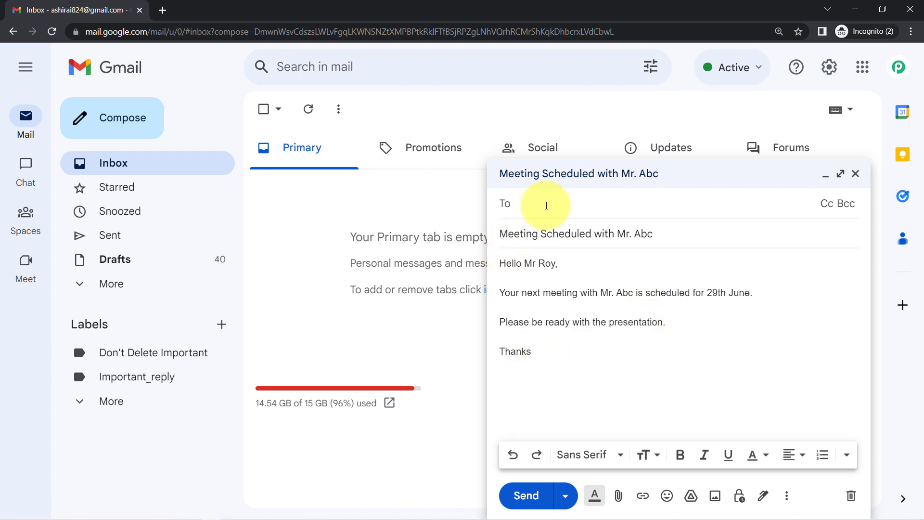
click(527, 496)
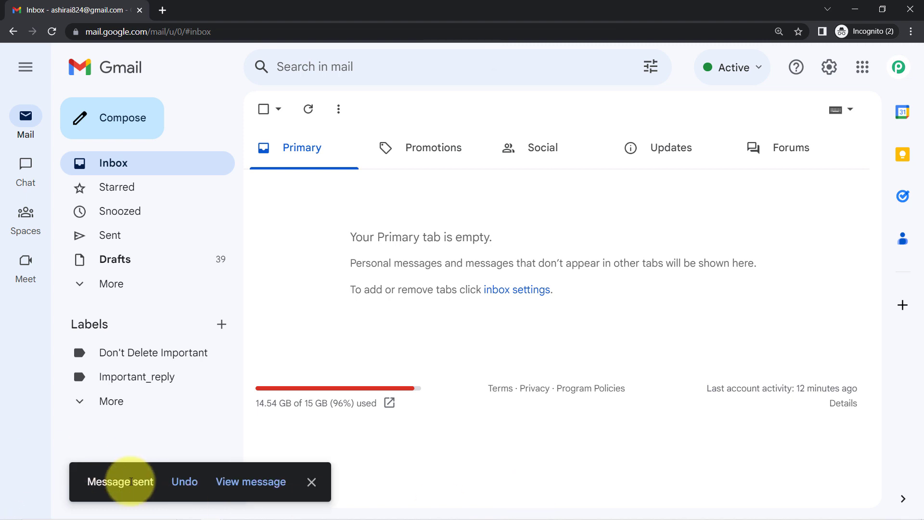
Switch to the Outlook inbox, reload it and open the new meeting email
mouse_move(185, 514)
mouse_move(215, 515)
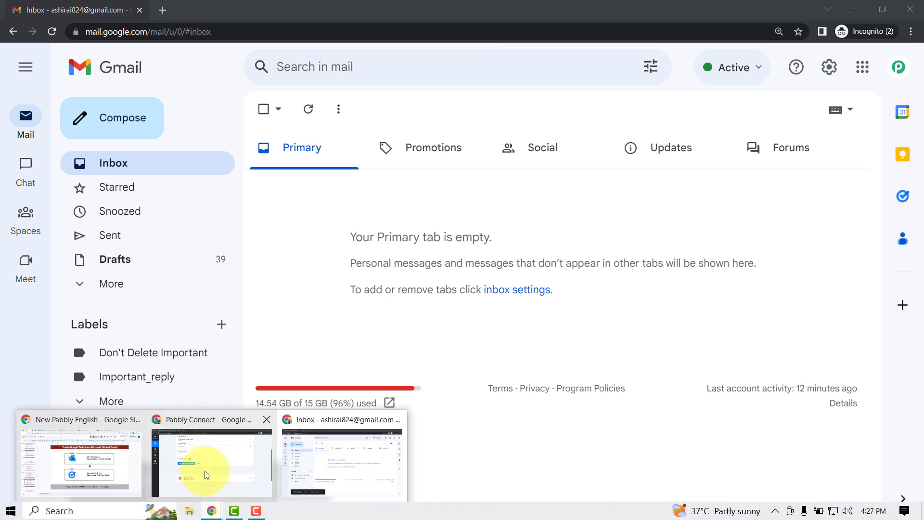
click(204, 479)
click(13, 15)
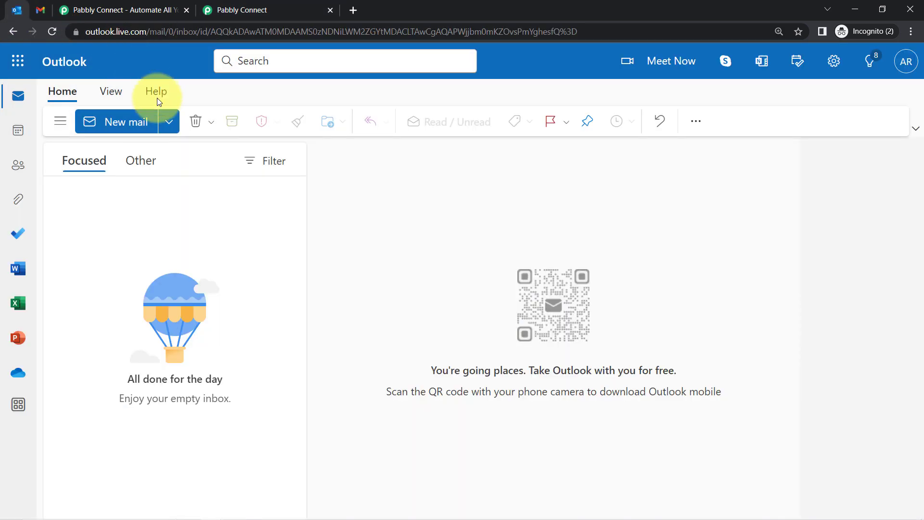
click(52, 35)
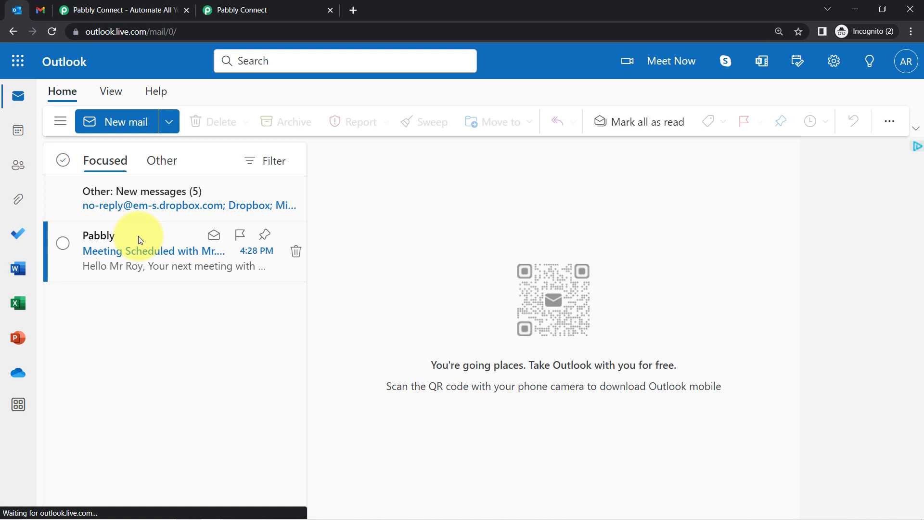
click(137, 236)
Return to the Pabbly Connect workflow, then save the New Mail trigger and send its test request
click(231, 9)
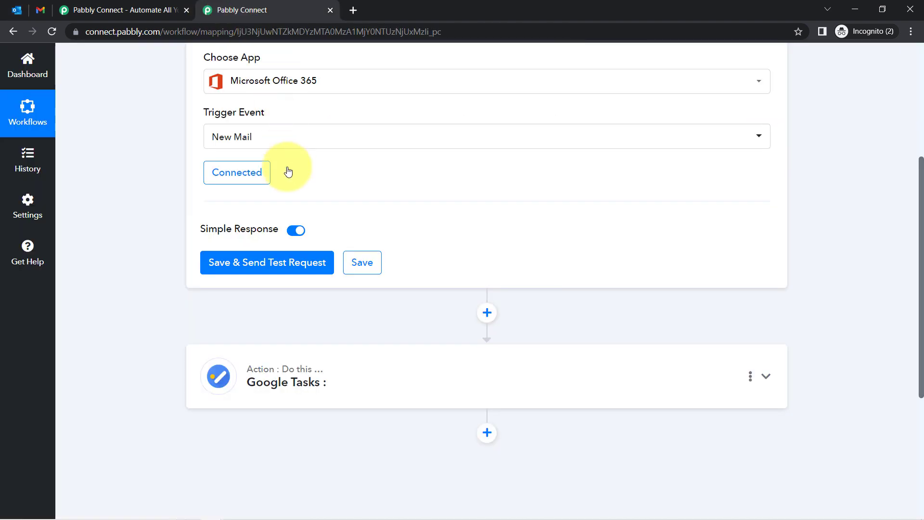
click(239, 262)
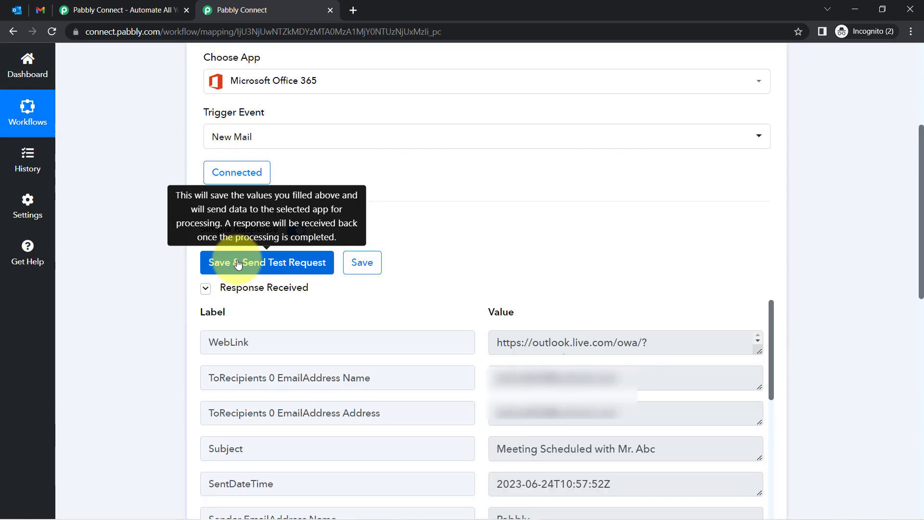
click(223, 290)
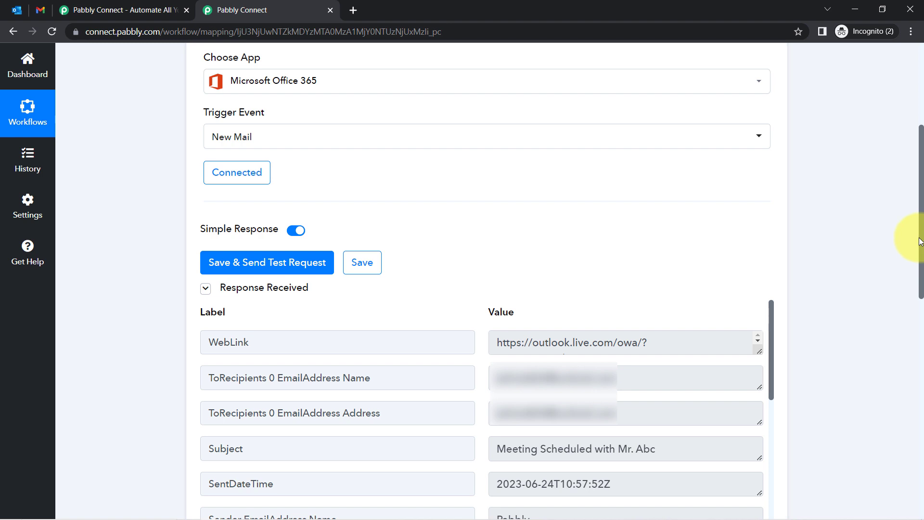
Examine the Subject and BodyPreview values in the trigger's response, enlarging the BodyPreview value to read the full message
drag(921, 242, 922, 370)
drag(518, 69, 698, 112)
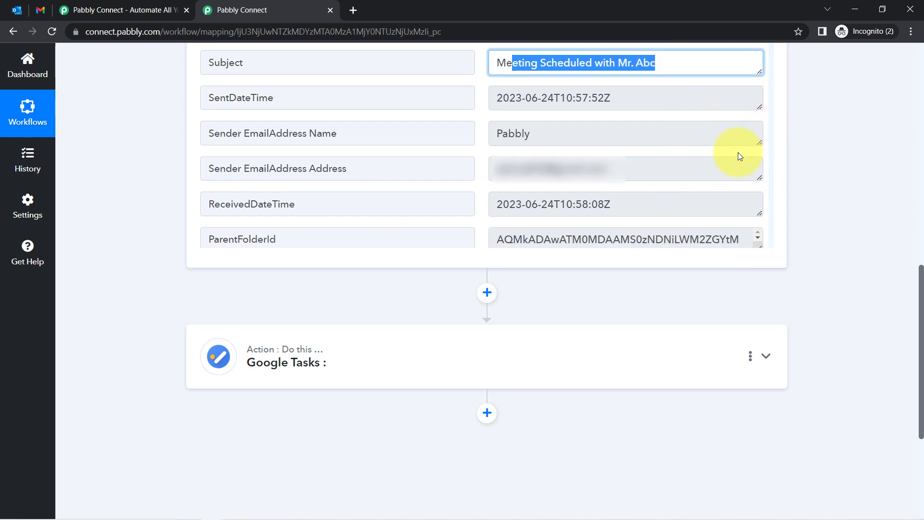
scroll(737, 151, down, 6)
scroll(732, 175, up, 3)
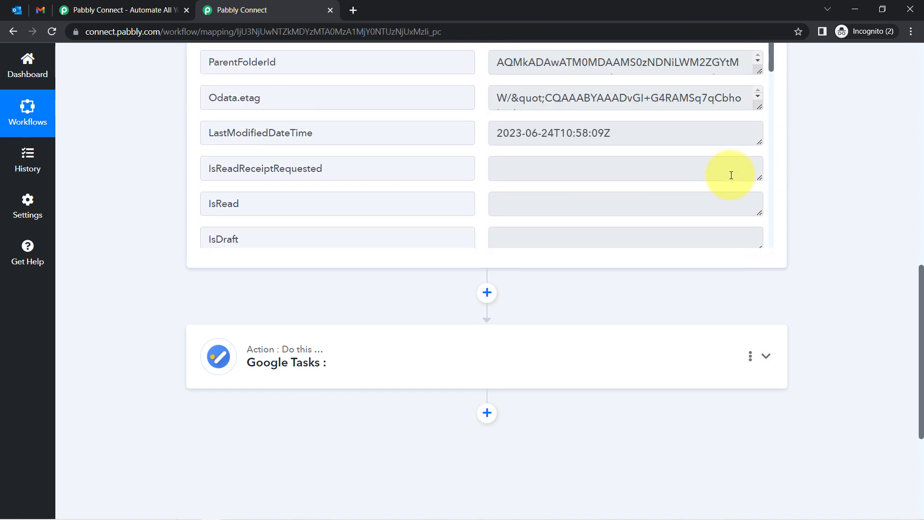
scroll(732, 175, down, 5)
scroll(773, 128, down, 5)
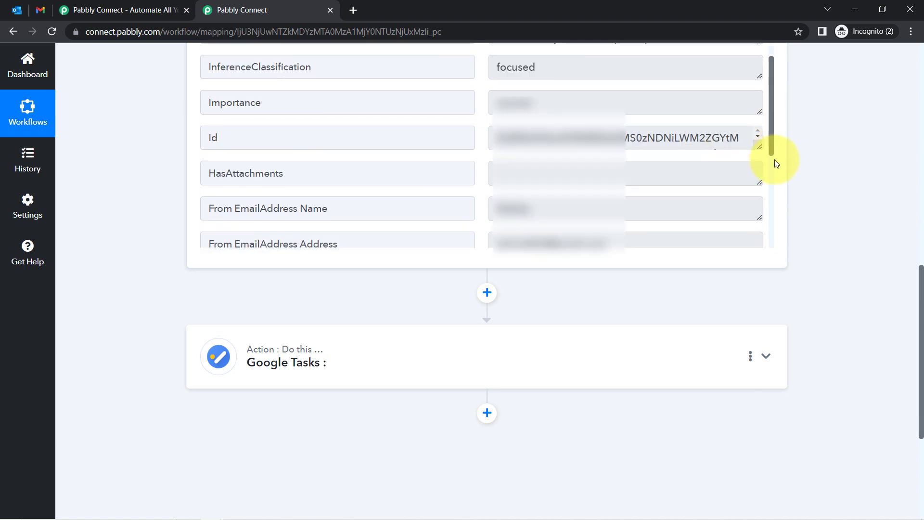
drag(285, 153, 216, 154)
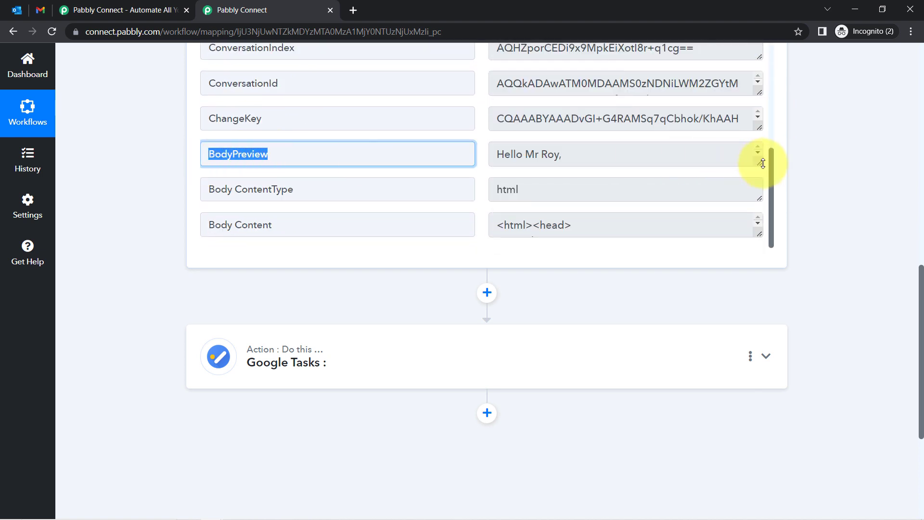
drag(755, 164, 755, 260)
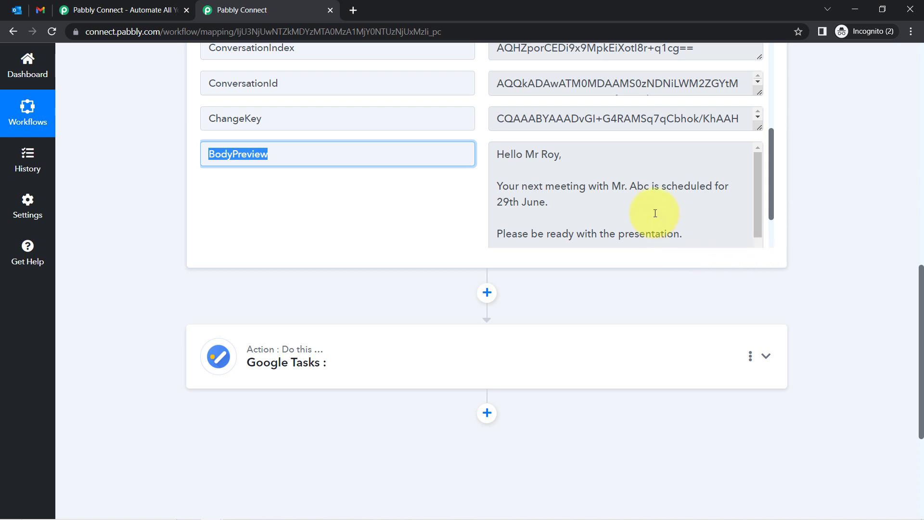
click(641, 208)
drag(526, 154, 580, 155)
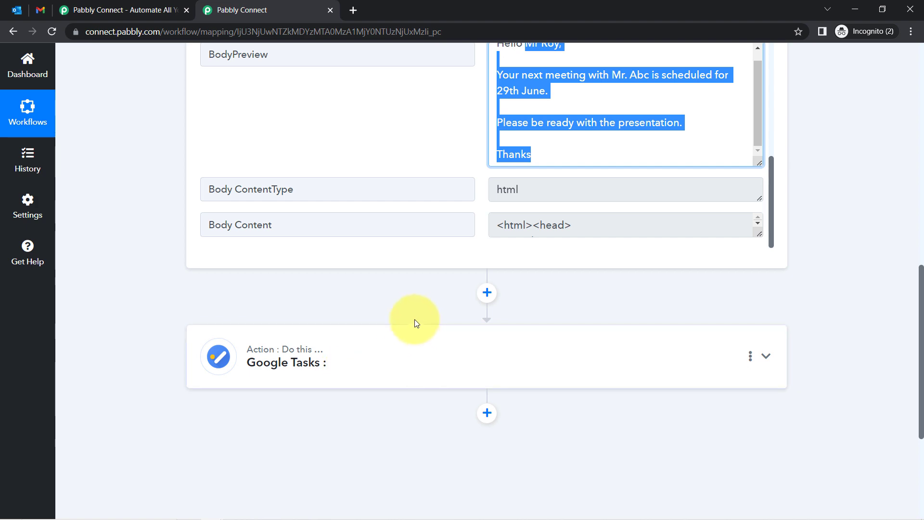
Insert a Filter by Pabbly action between the New Mail trigger and the Google Tasks action
click(486, 292)
click(14, 8)
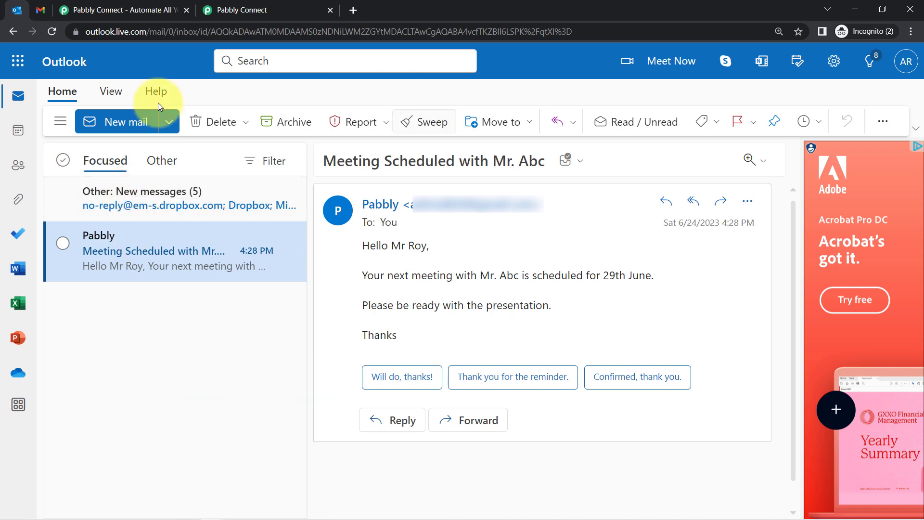
click(266, 9)
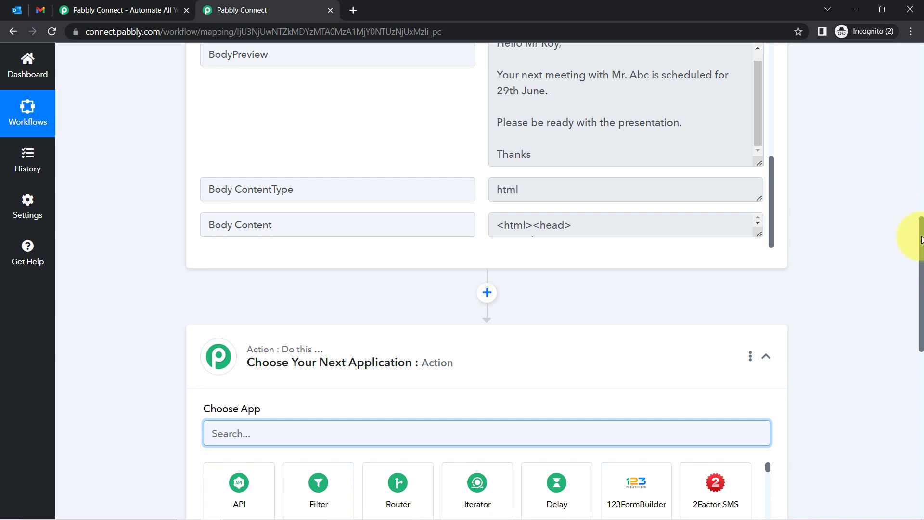
drag(921, 236, 920, 313)
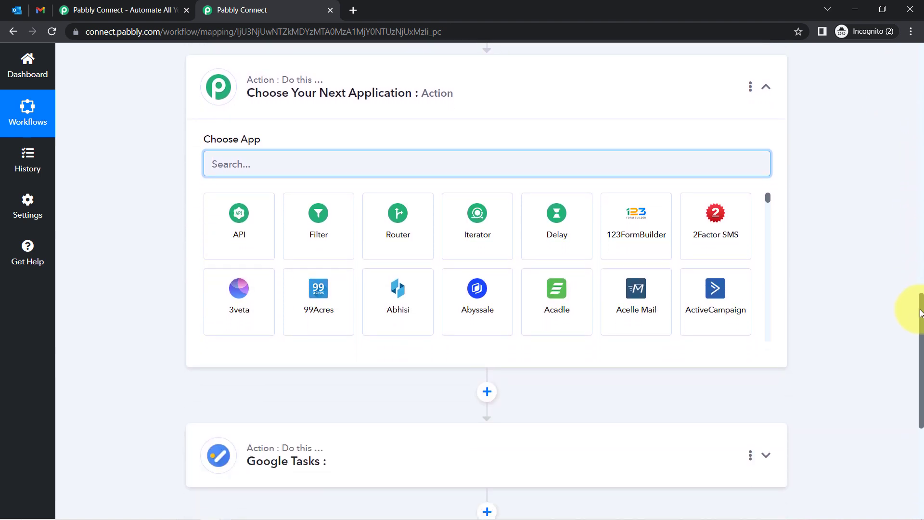
click(316, 216)
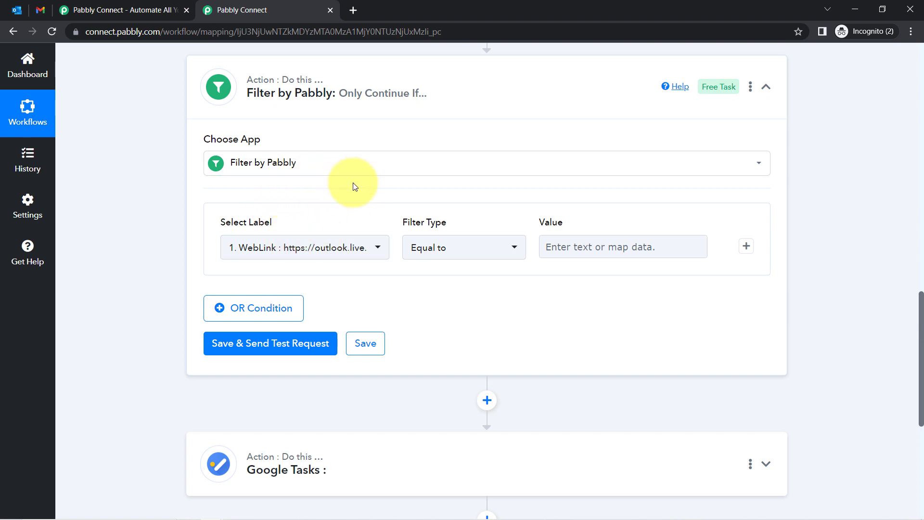
Examine the subject and body of the received Outlook email for keywords to filter on
click(8, 13)
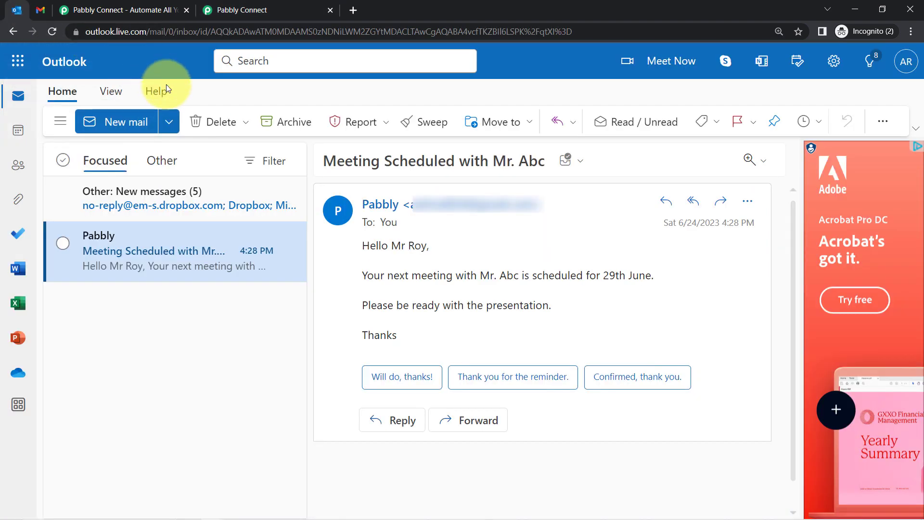
triple_click(420, 164)
drag(371, 247, 392, 327)
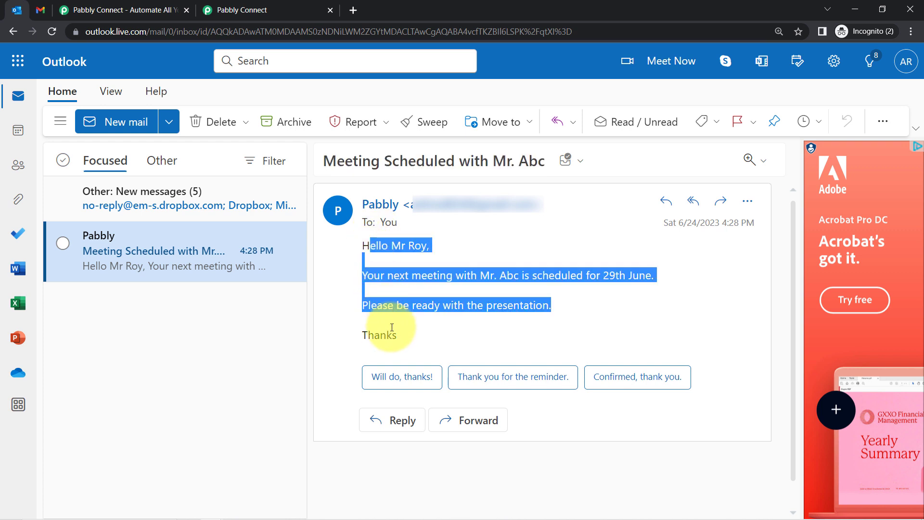
click(392, 327)
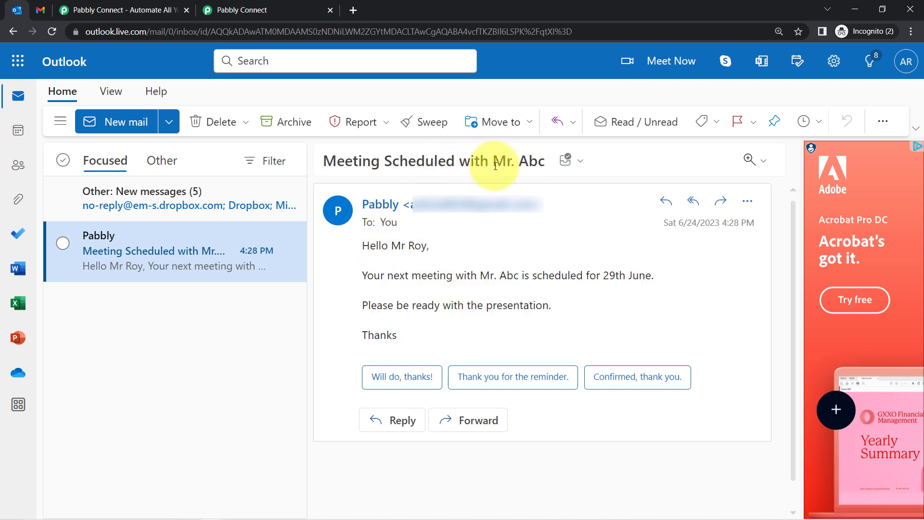
double_click(341, 161)
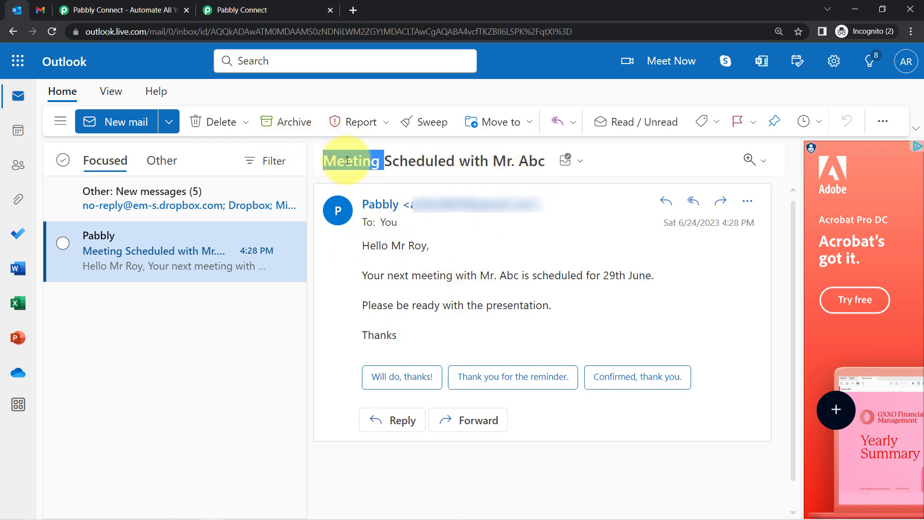
click(347, 161)
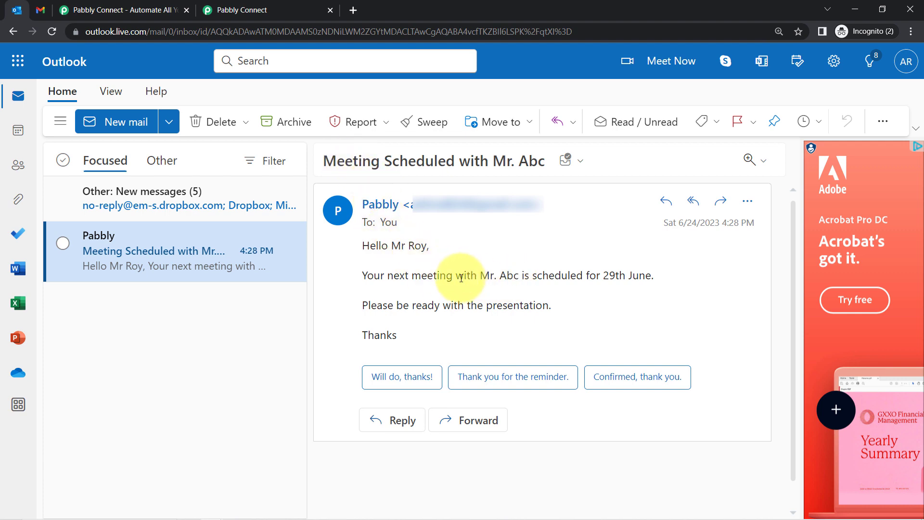
double_click(514, 305)
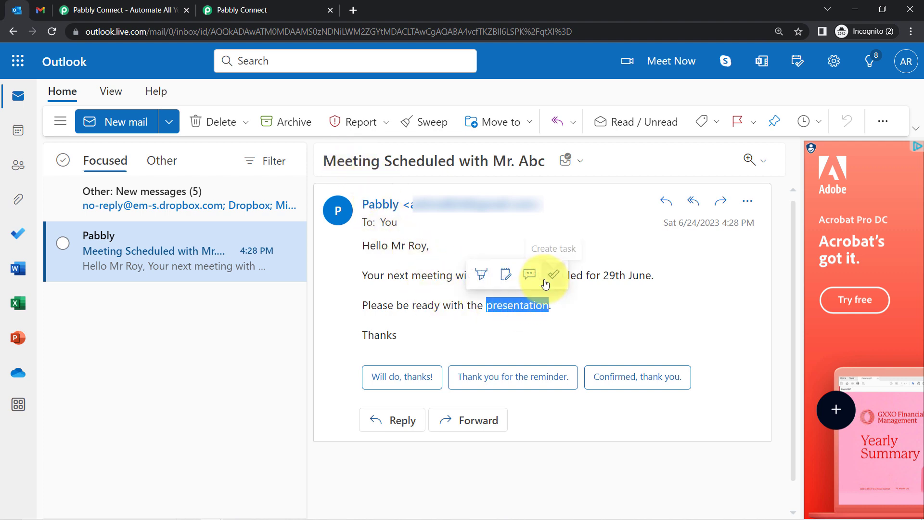
click(545, 284)
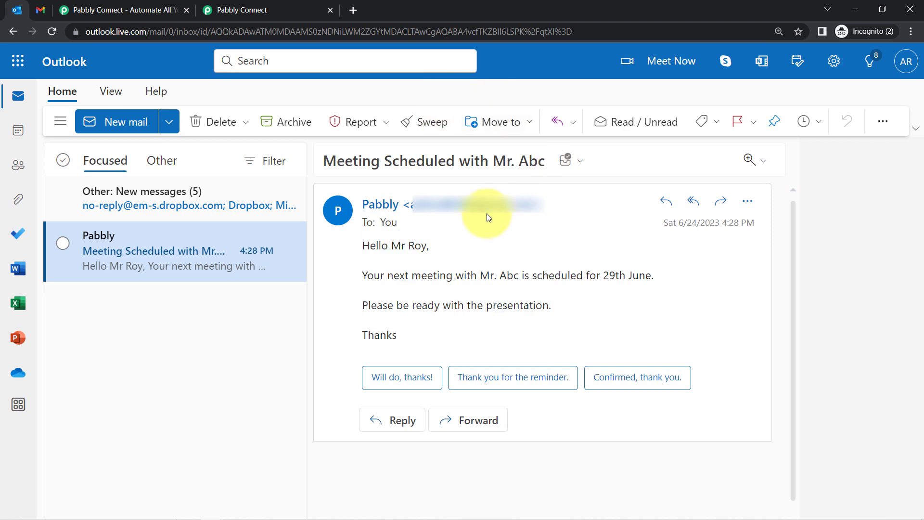
double_click(354, 169)
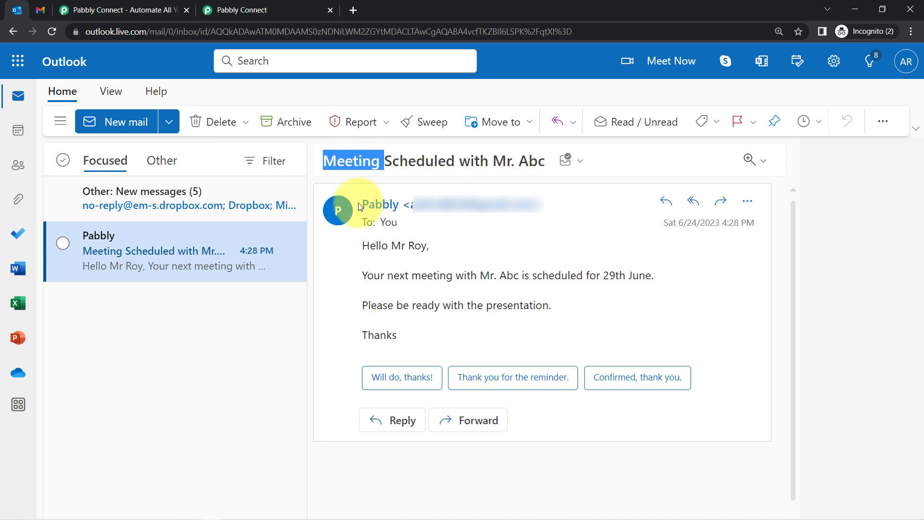
click(555, 270)
double_click(555, 270)
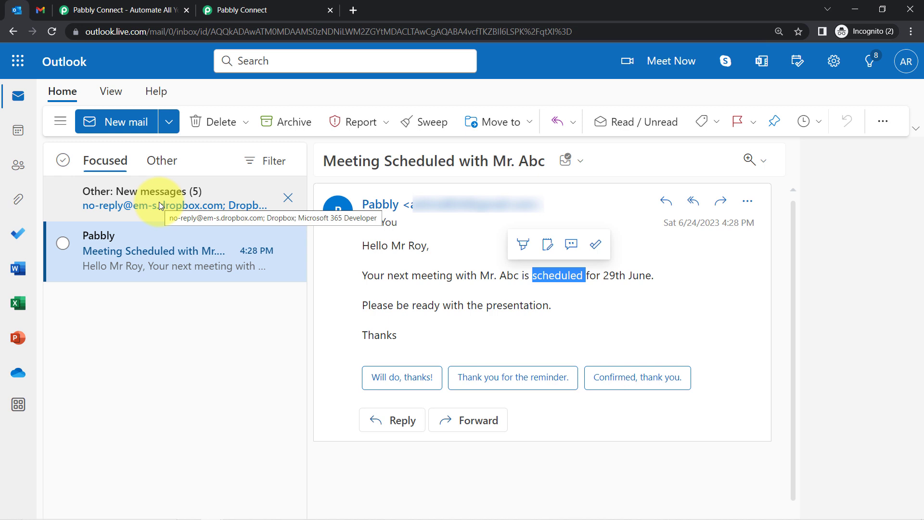
Return to the Pabbly Connect workflow and set the filter condition's label to the New Mail trigger's Subject
click(241, 9)
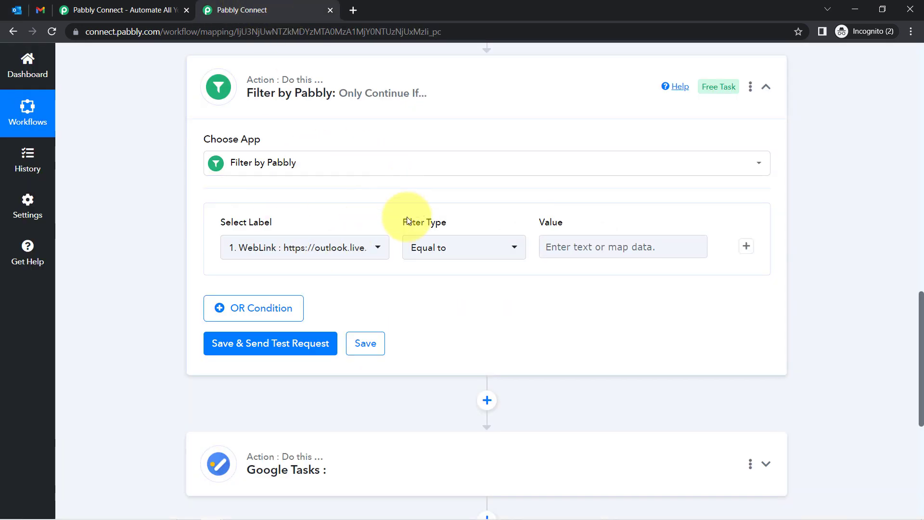
mouse_move(408, 222)
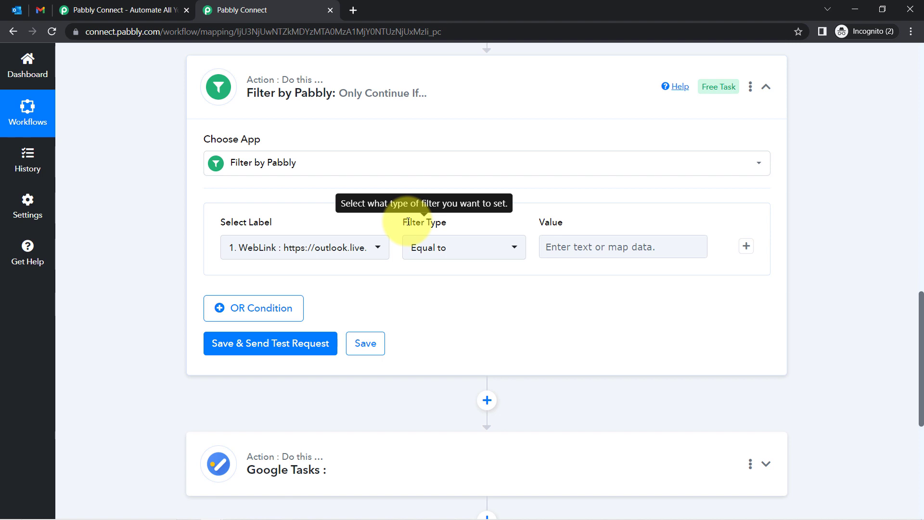
click(316, 249)
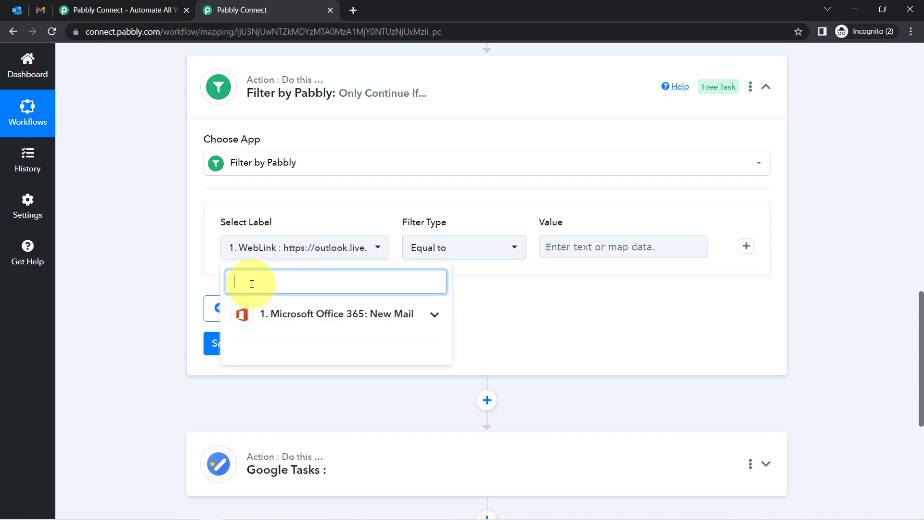
click(294, 320)
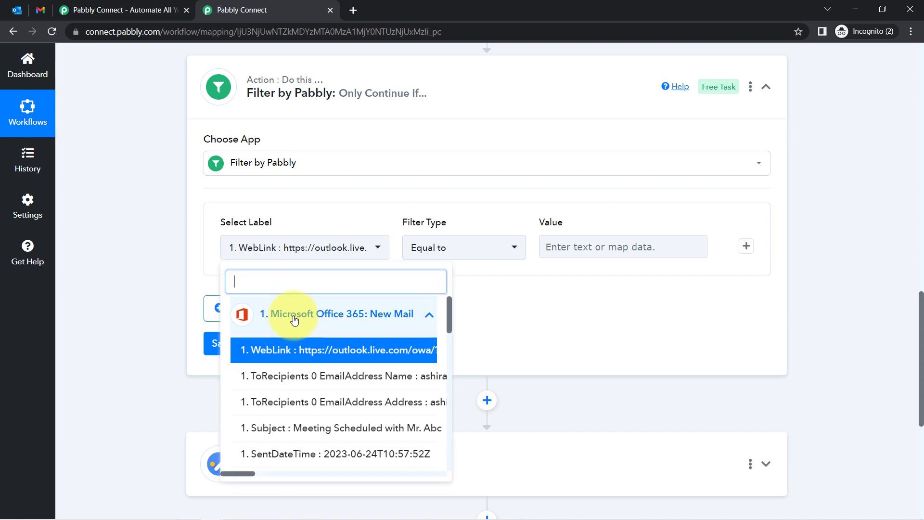
click(295, 319)
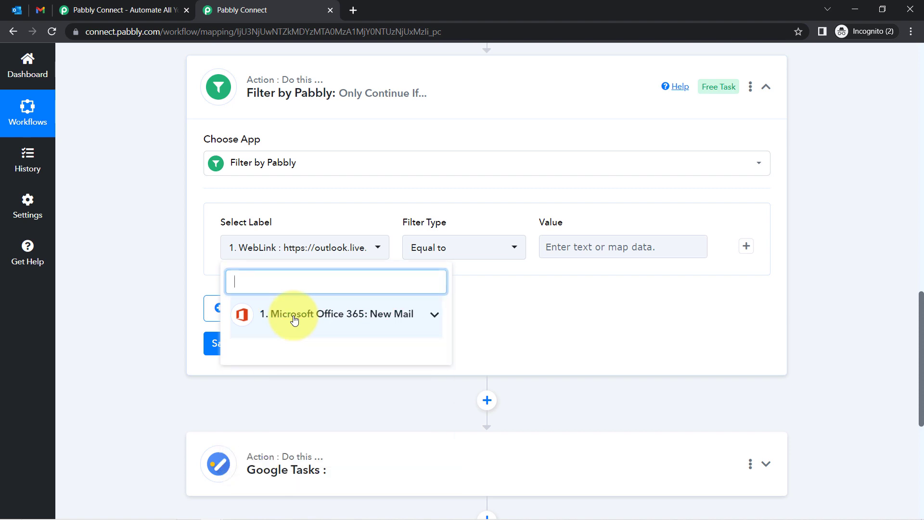
click(264, 290)
text(subje)
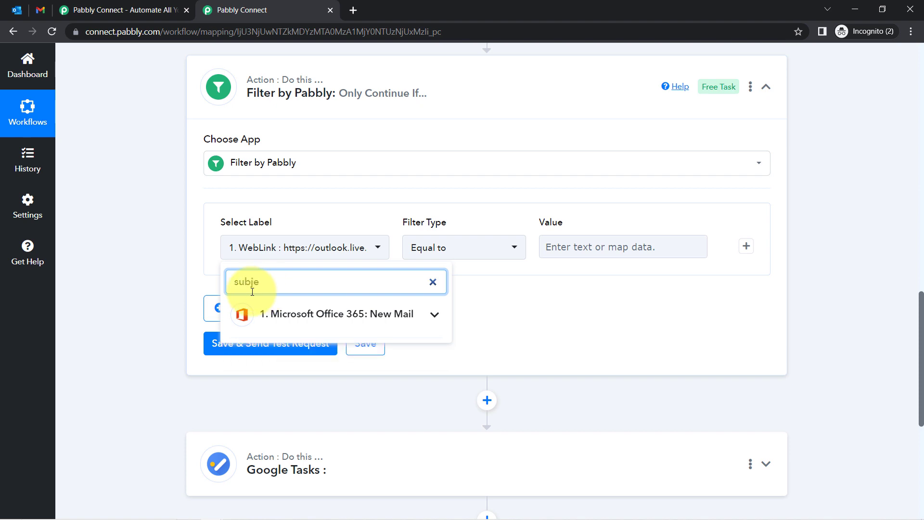
click(248, 314)
click(283, 355)
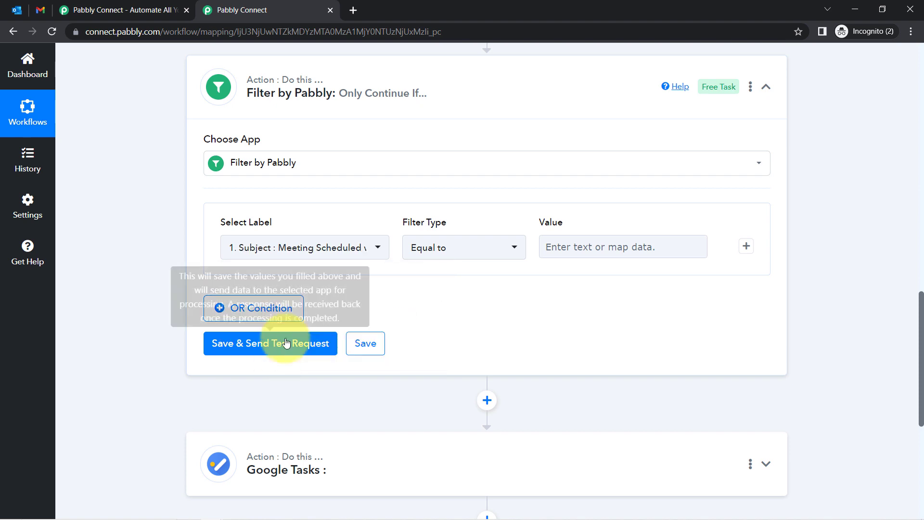
Set the first filter condition's type to Contains and its value to "meeting"
click(424, 247)
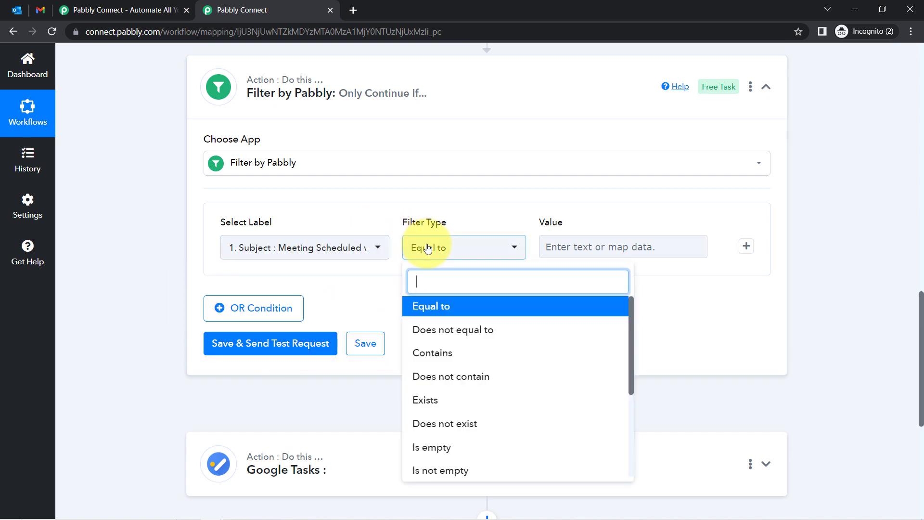
click(407, 354)
click(568, 246)
text(meeting)
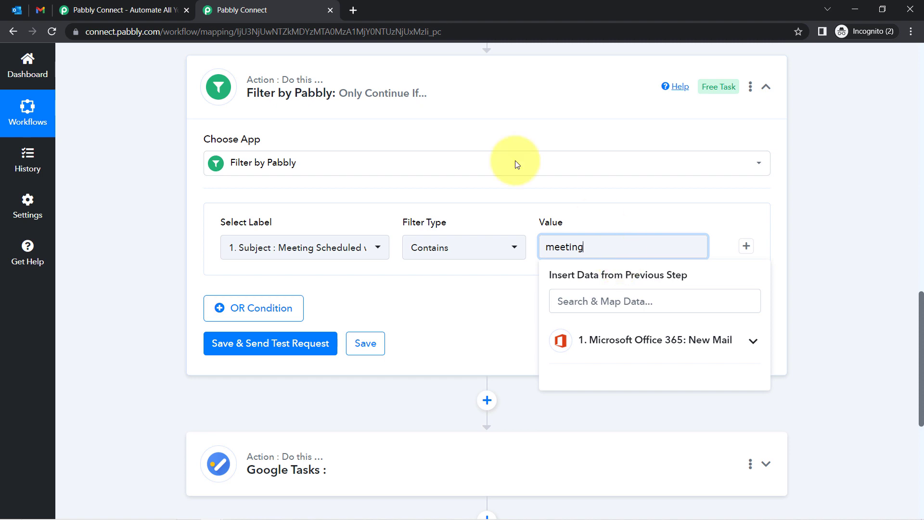
click(117, 297)
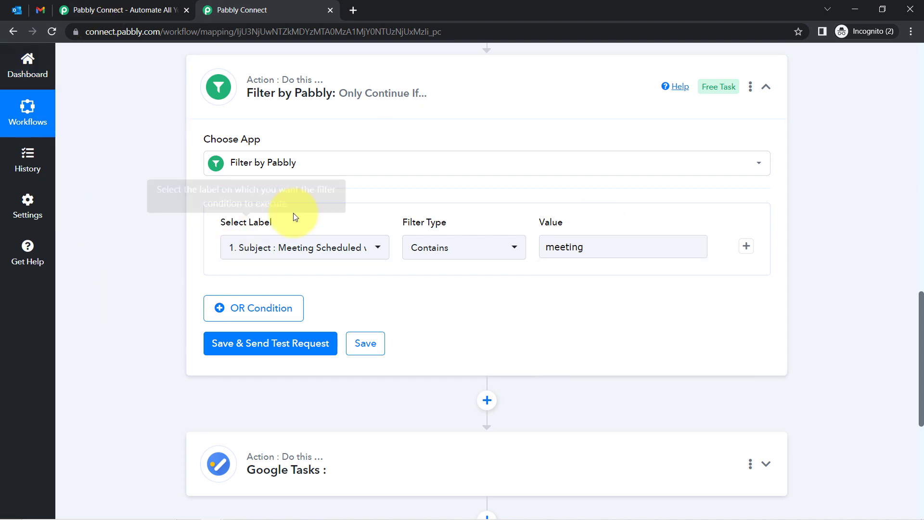
Add an OR condition to the filter and set its label to the trigger's Subject
click(240, 306)
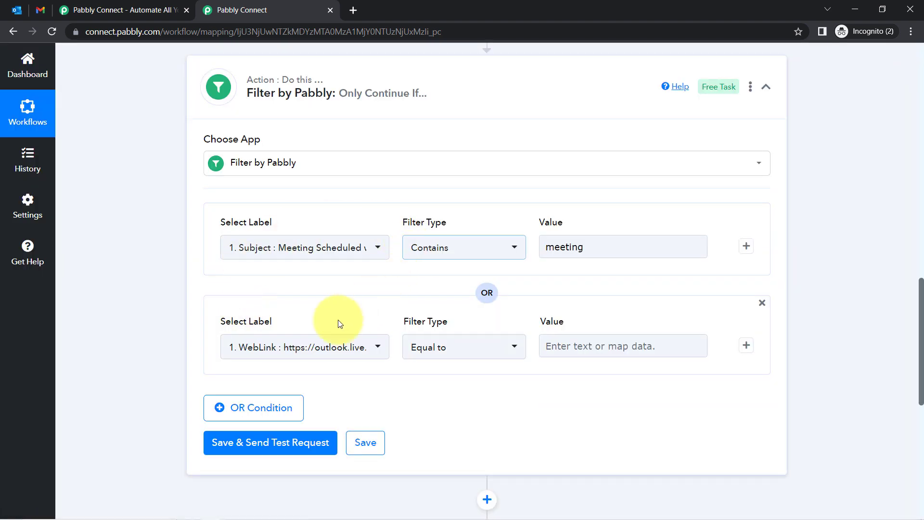
click(249, 347)
text(s)
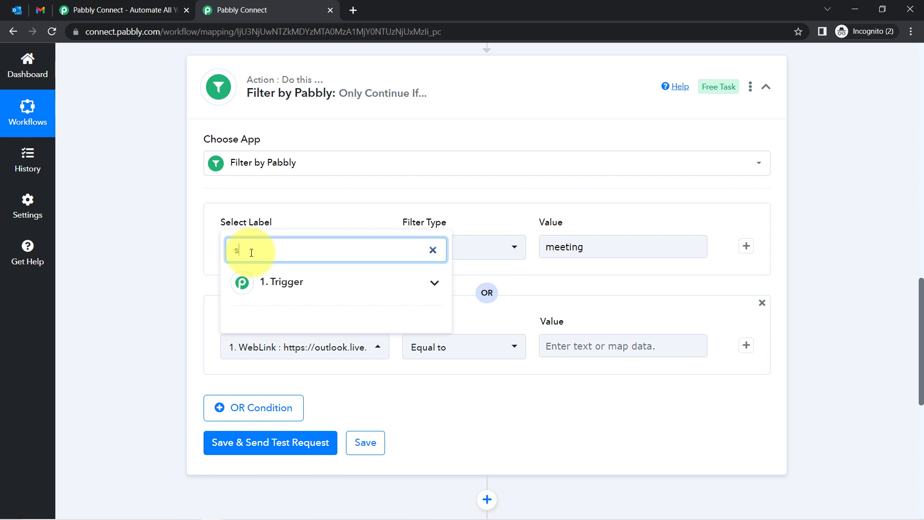
text(ubje)
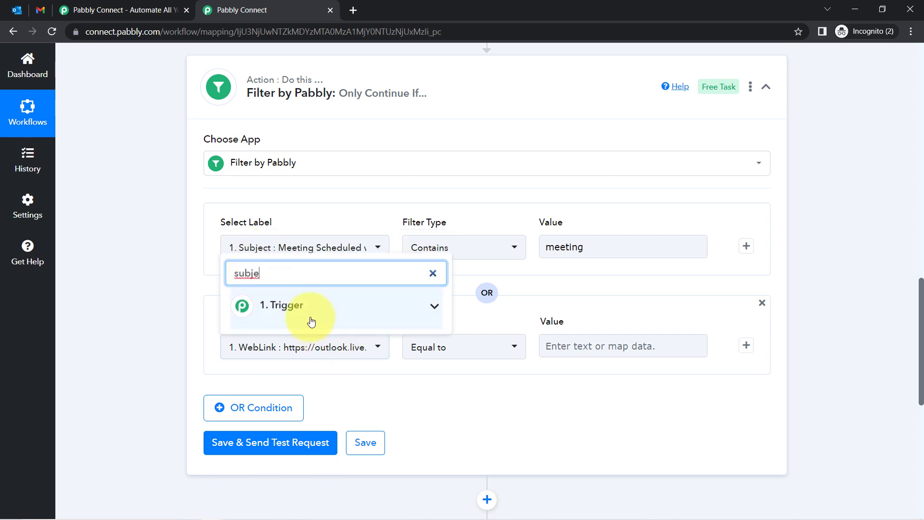
click(296, 308)
click(295, 341)
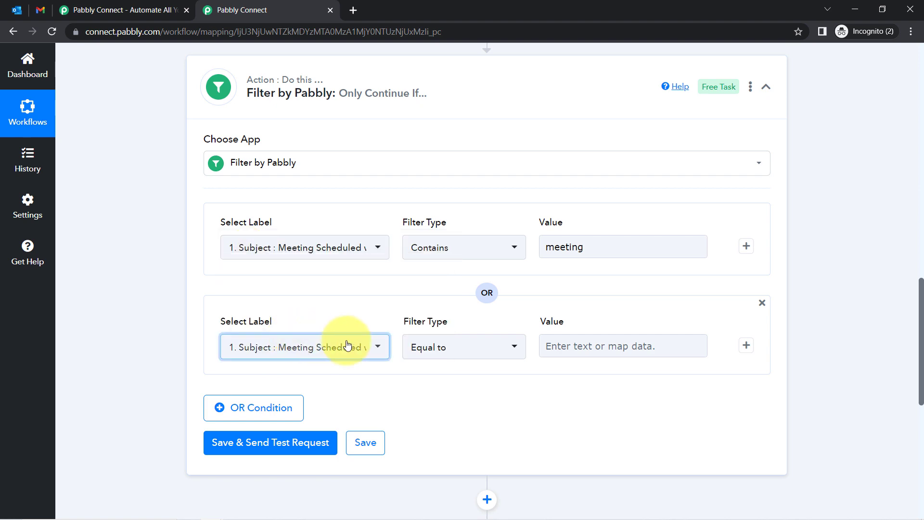
Set the second condition's filter type to Contains and its value to "pabbly"
click(436, 353)
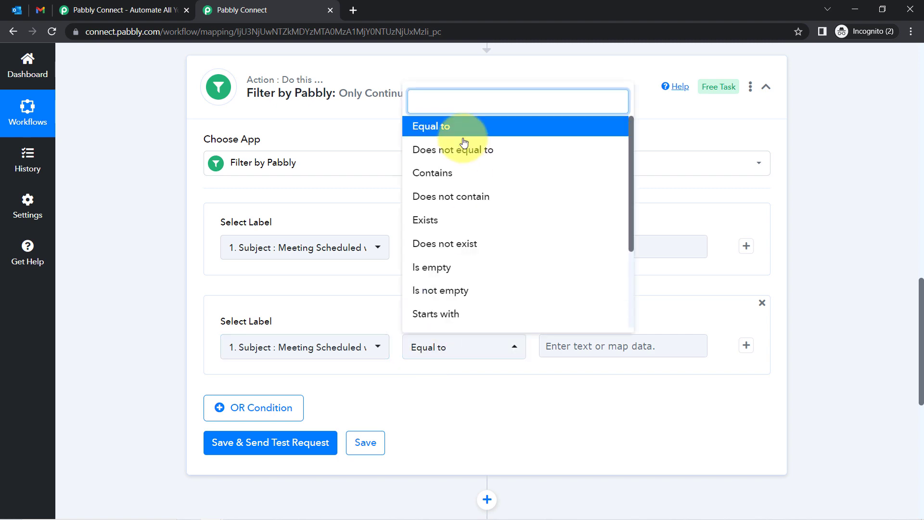
click(463, 138)
click(419, 347)
click(431, 178)
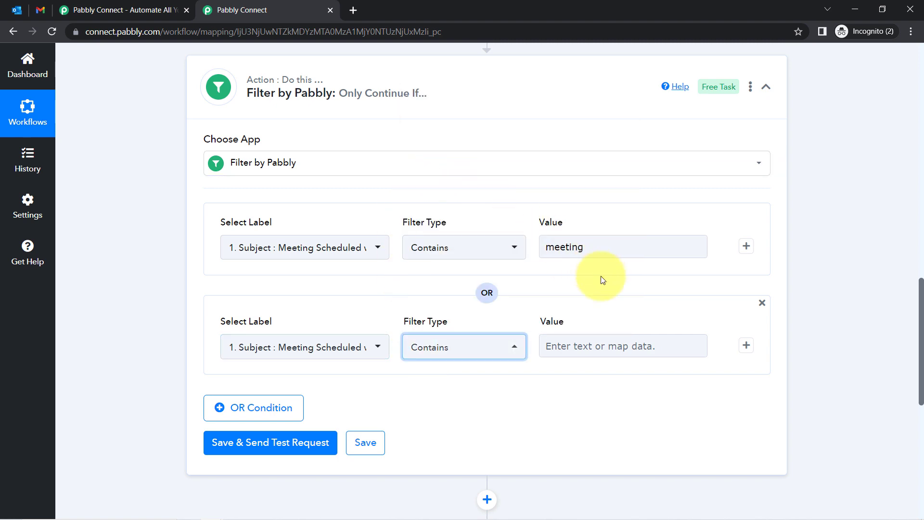
click(562, 346)
text(pa)
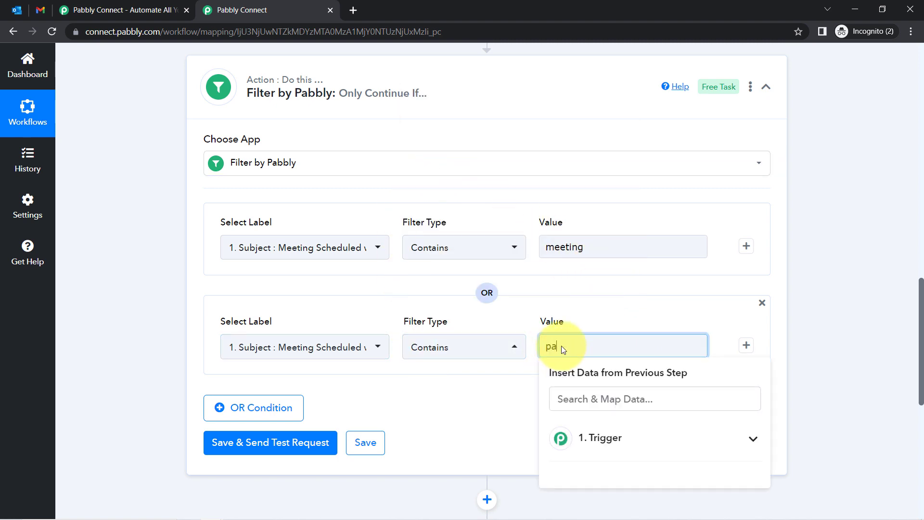
text(bbly)
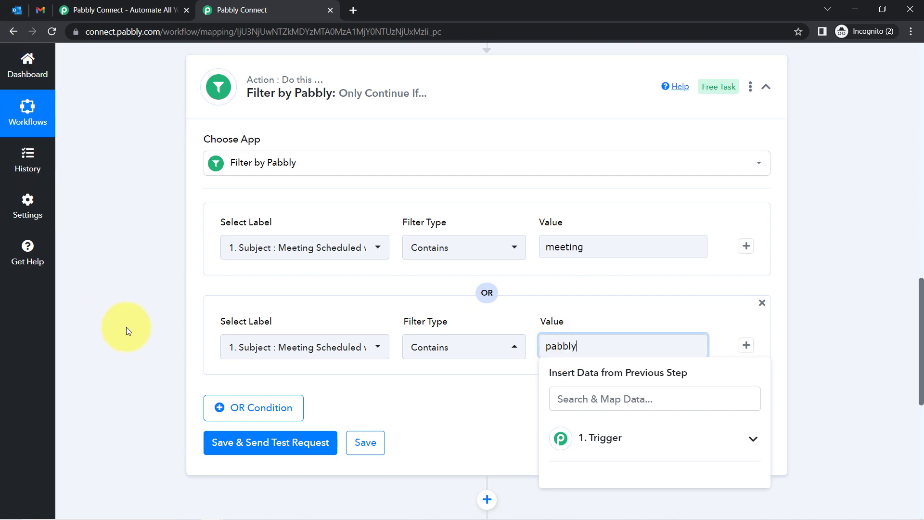
Add three more OR conditions below the "pabbly" condition, for five filter conditions in all
click(242, 411)
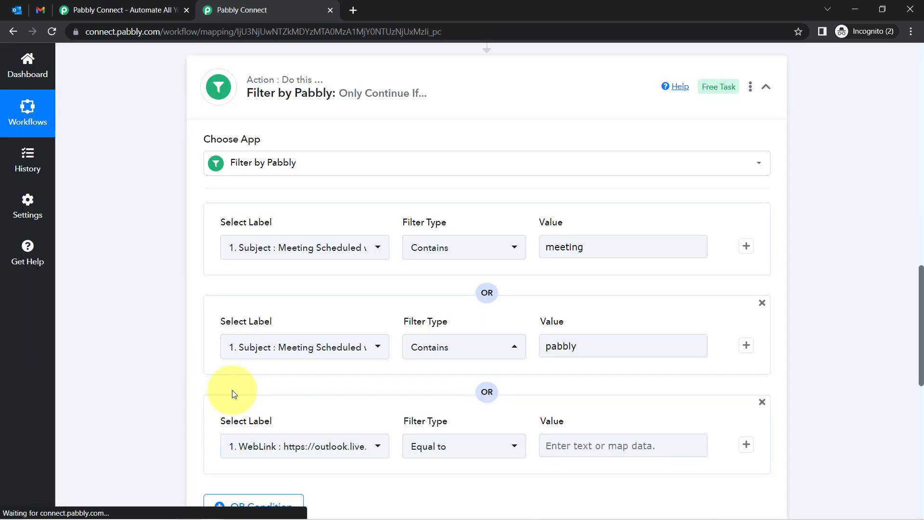
scroll(178, 370, down, 3)
click(236, 337)
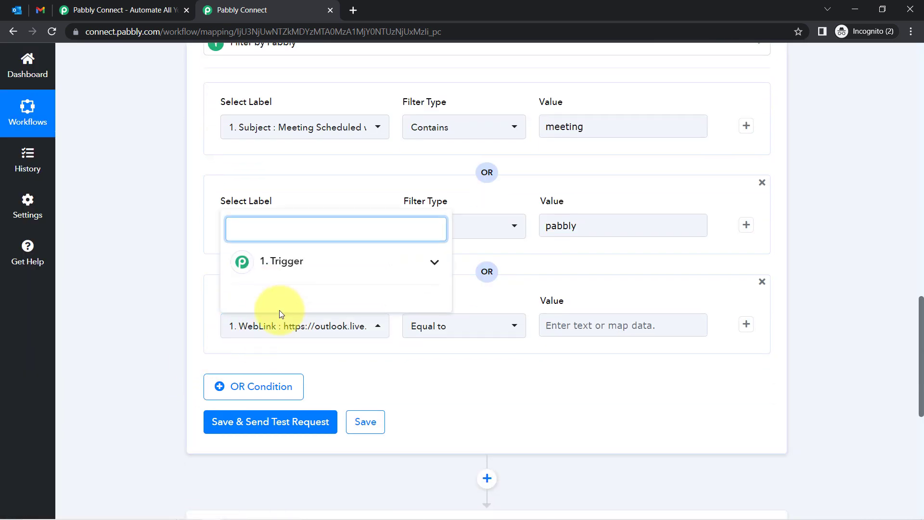
click(201, 344)
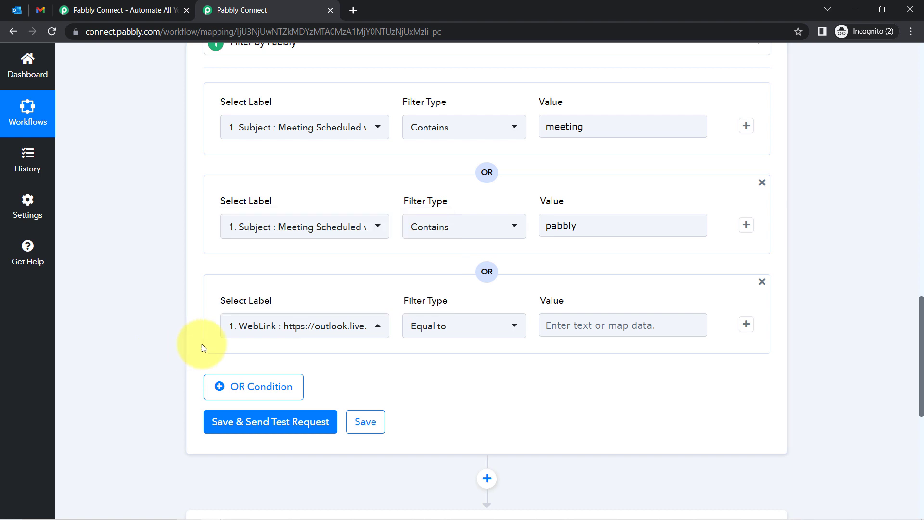
click(234, 387)
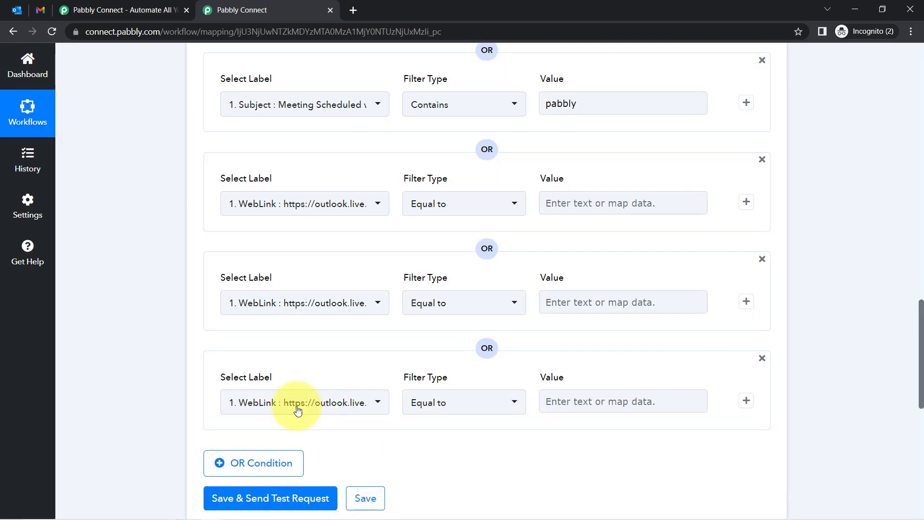
scroll(260, 392, down, 3)
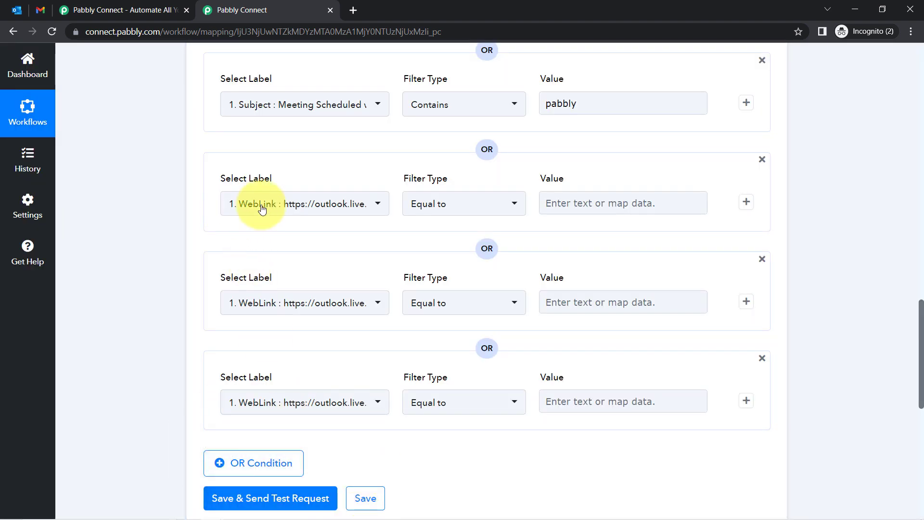
Configure the third condition so that the trigger's Subject Contains "schedule"
click(244, 204)
text(subj)
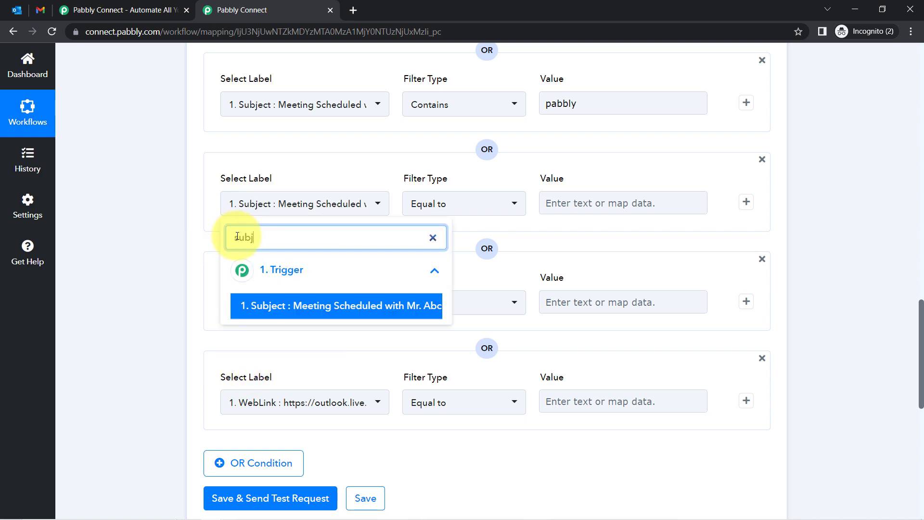
click(243, 305)
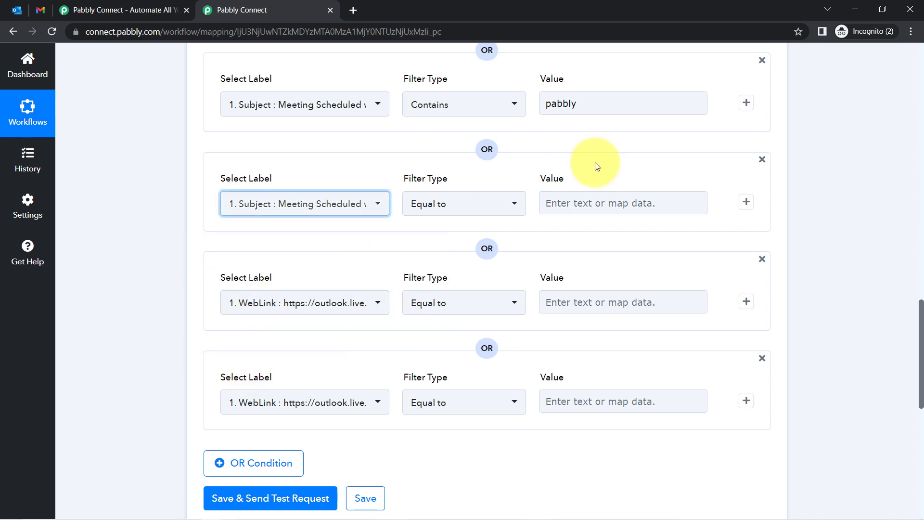
click(463, 211)
click(434, 310)
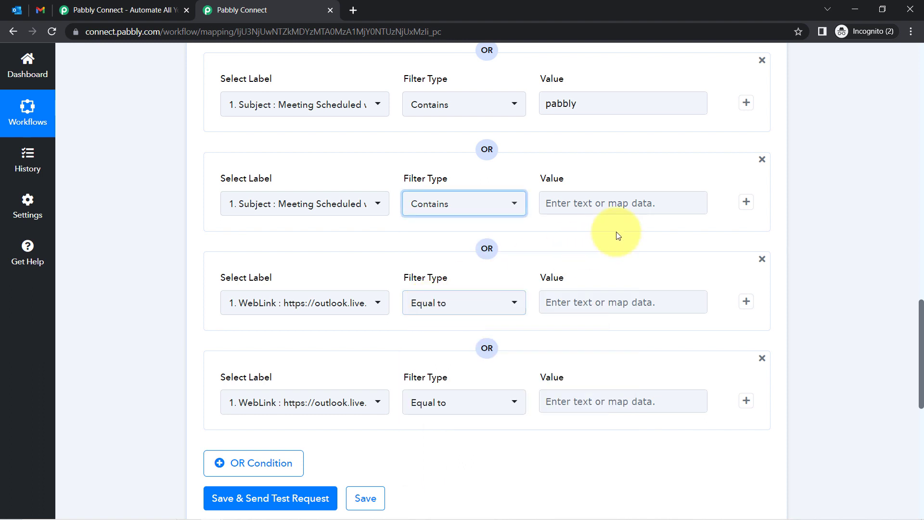
click(576, 205)
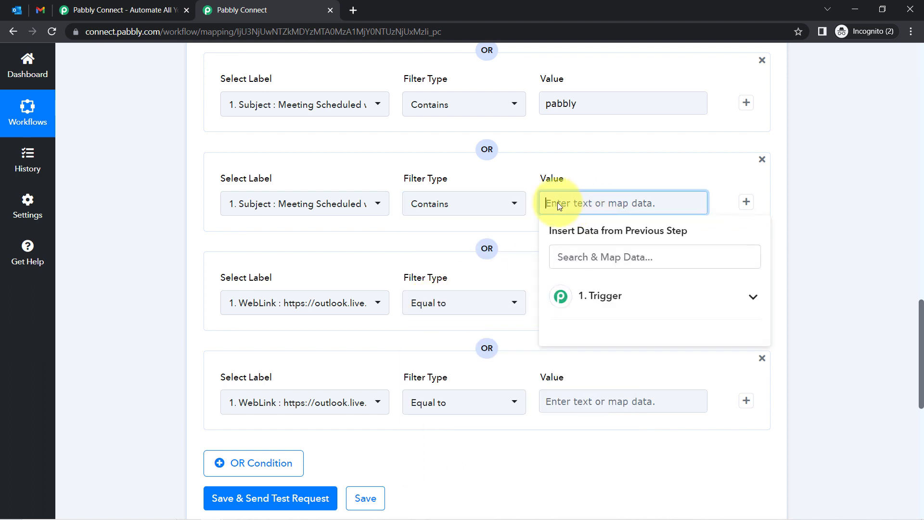
text(schedul)
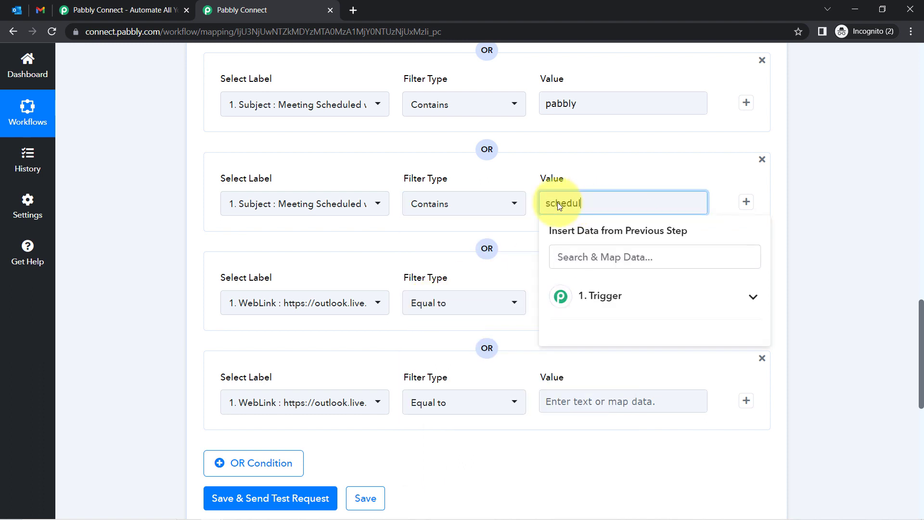
text(e)
click(567, 176)
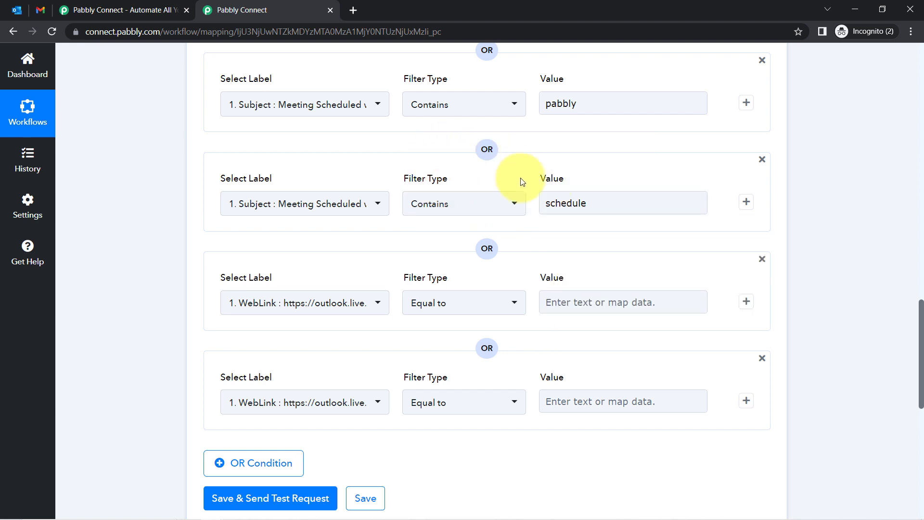
Set the labels of the fourth and fifth conditions to the trigger's Body Content
click(269, 311)
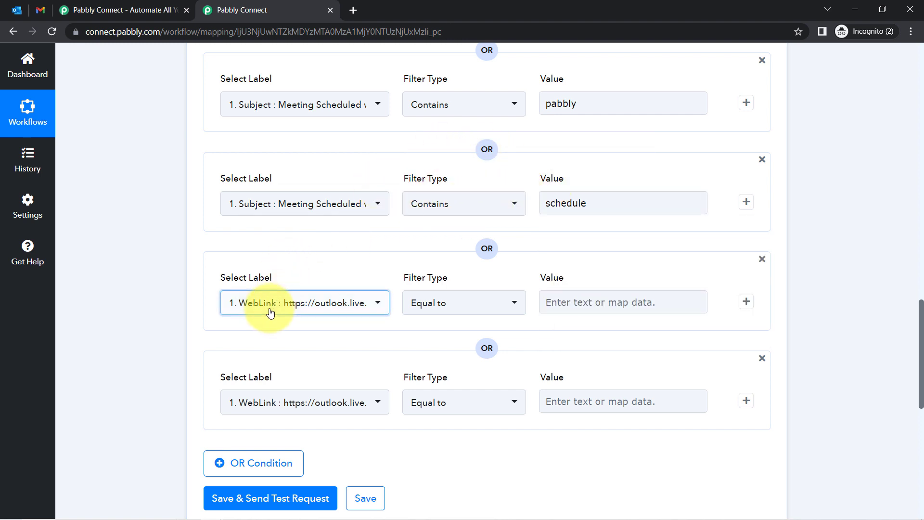
text(body)
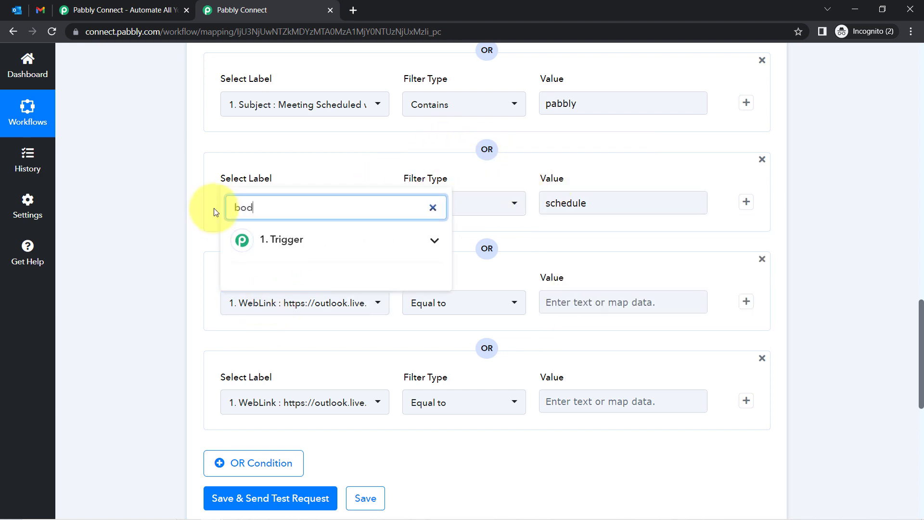
click(272, 239)
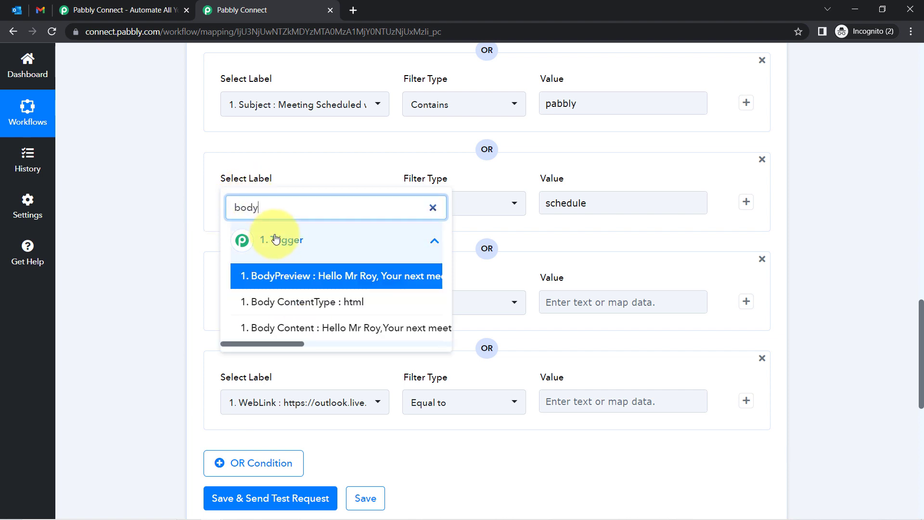
click(316, 331)
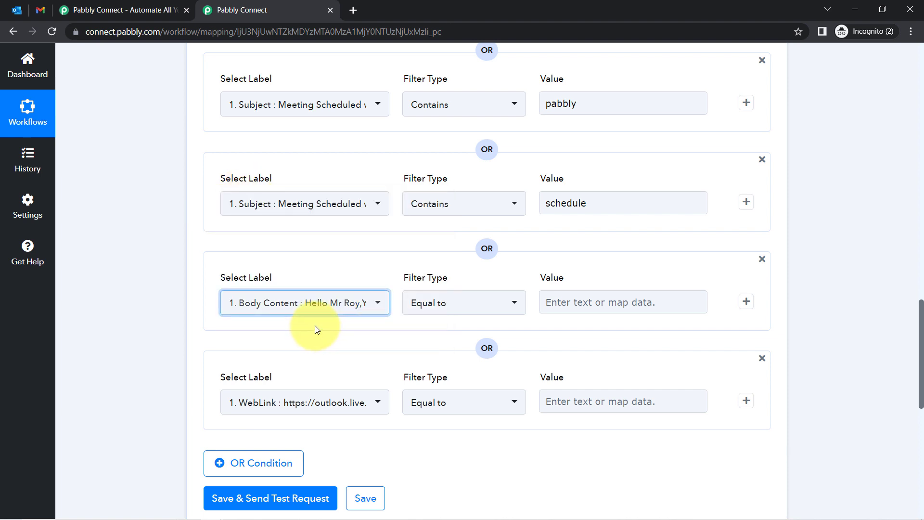
click(232, 405)
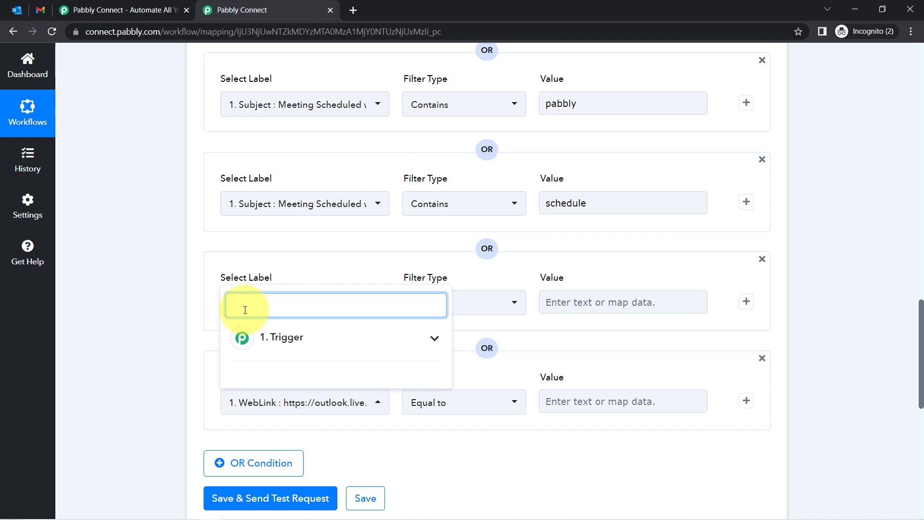
click(266, 336)
click(332, 426)
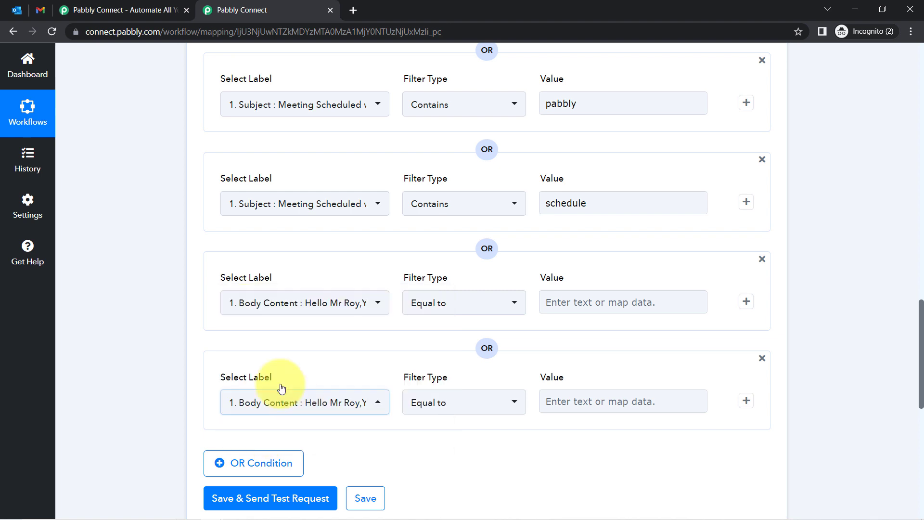
Set the filter type of both Body Content conditions to Contains
click(438, 303)
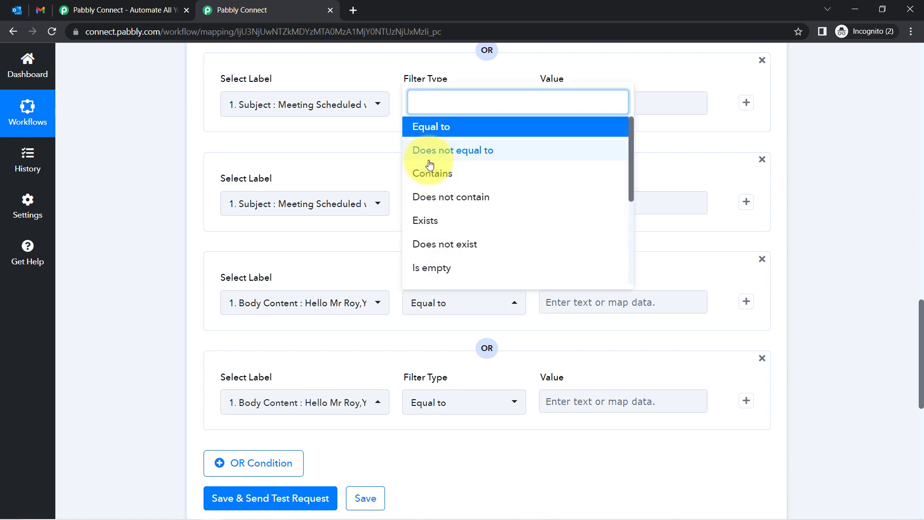
click(430, 150)
click(433, 303)
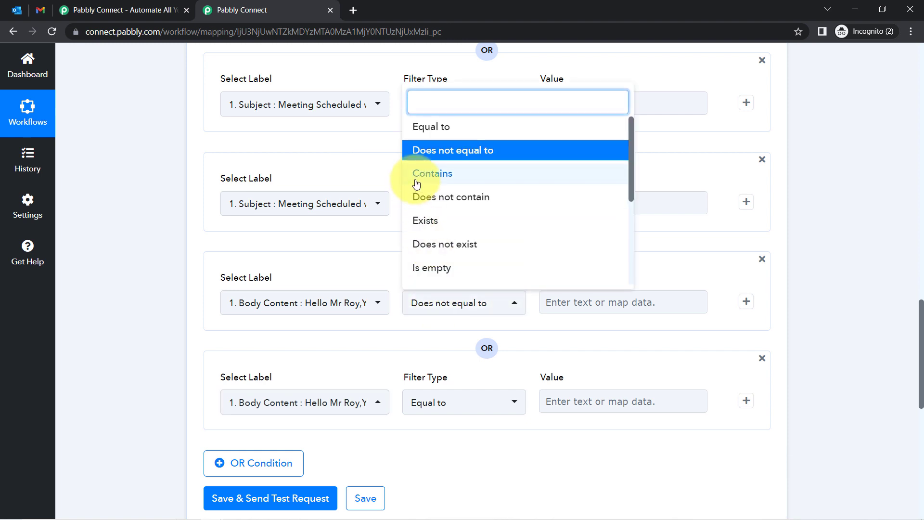
click(417, 174)
click(419, 417)
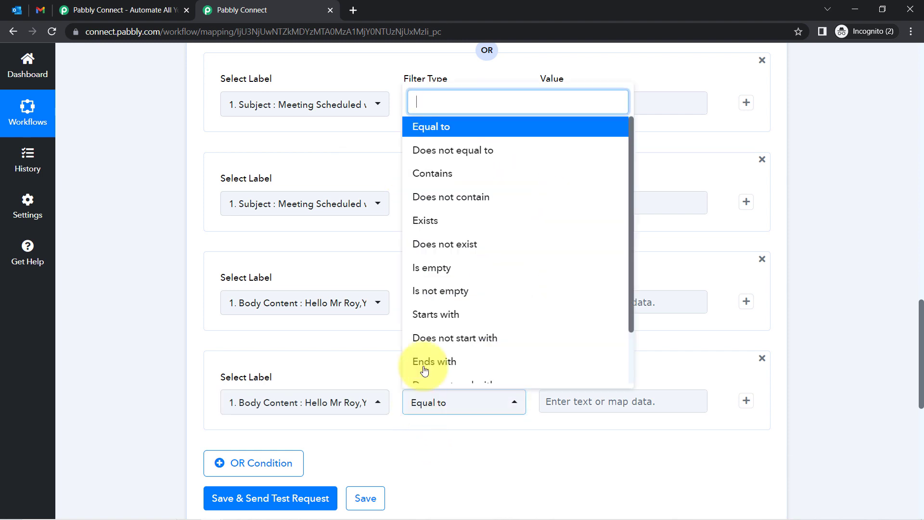
click(434, 180)
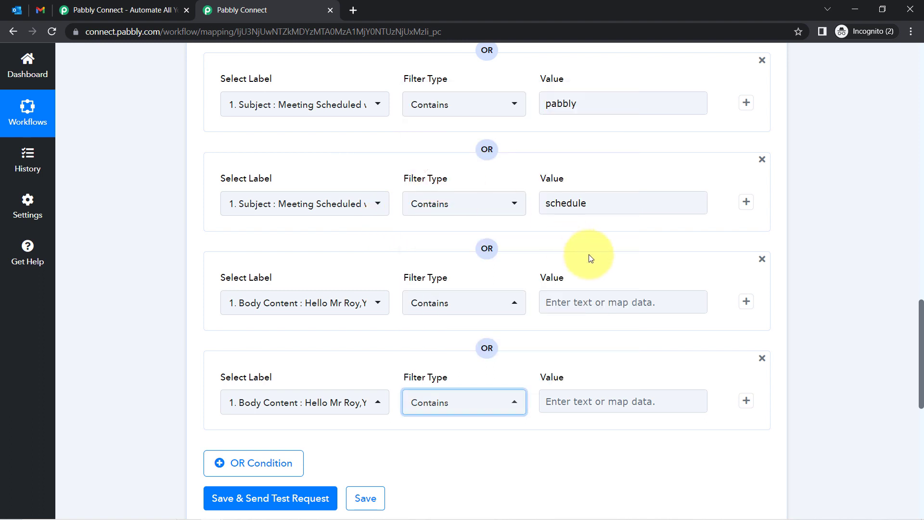
Set the values of the two Body Content conditions to "Pabbly" and "meeting"
click(572, 302)
text(Pabbl)
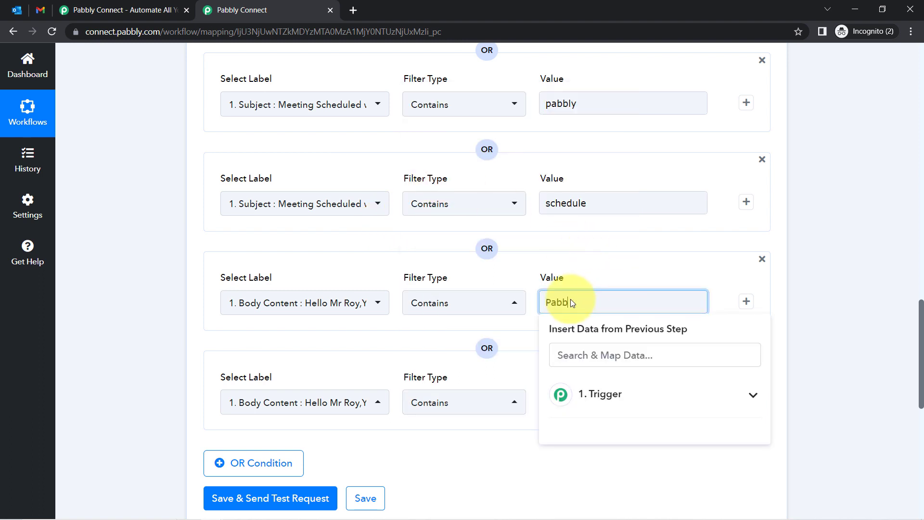
text(y)
click(537, 393)
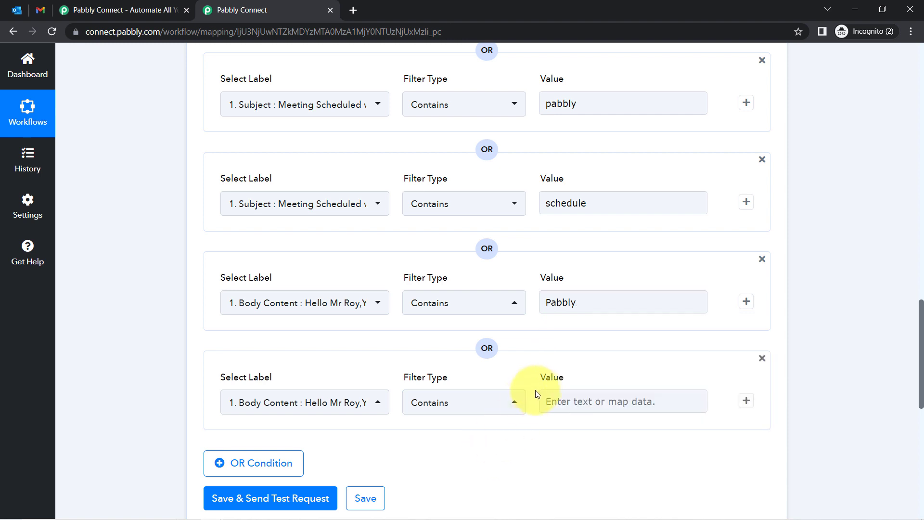
click(557, 398)
text(mee)
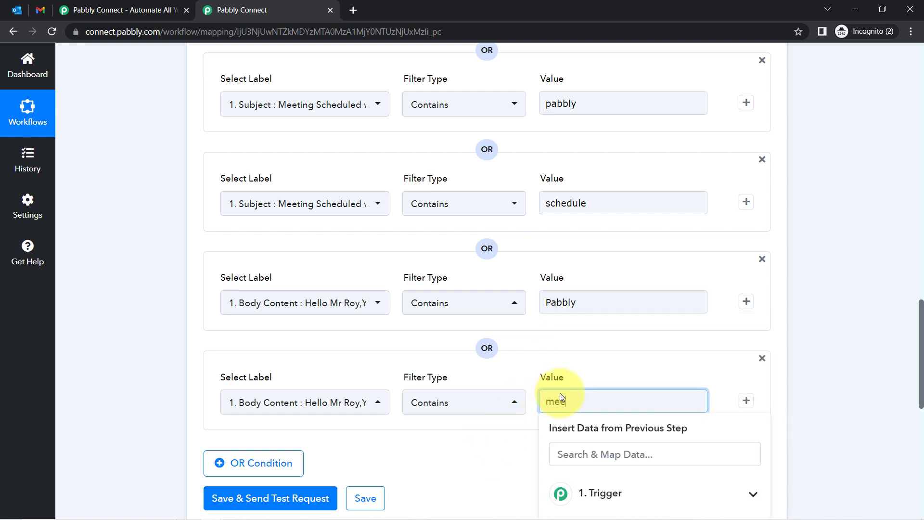
text(ting)
click(123, 339)
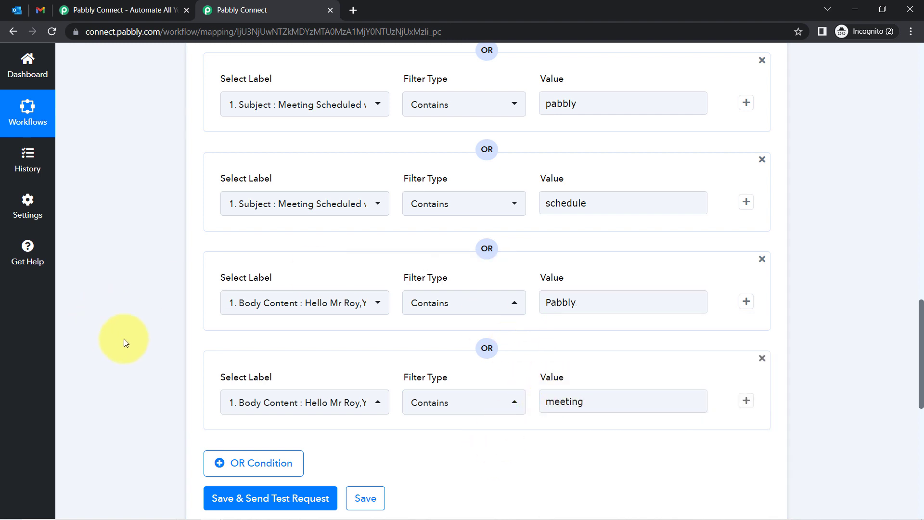
Save the filter step, send its test request, and check the response message
click(268, 501)
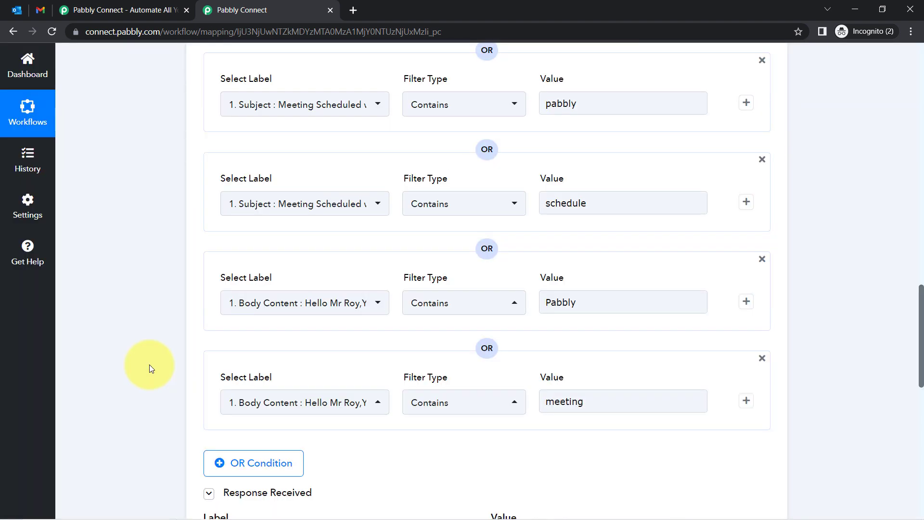
scroll(149, 369, down, 5)
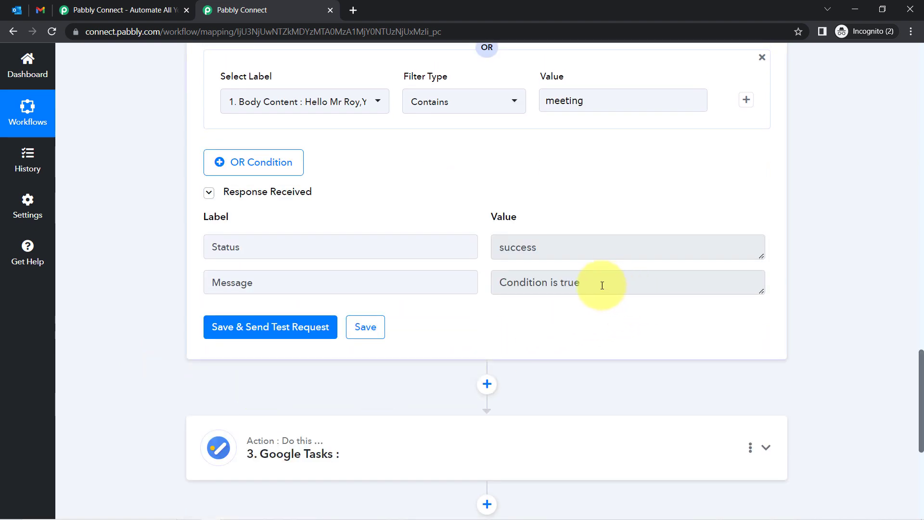
drag(603, 285, 521, 284)
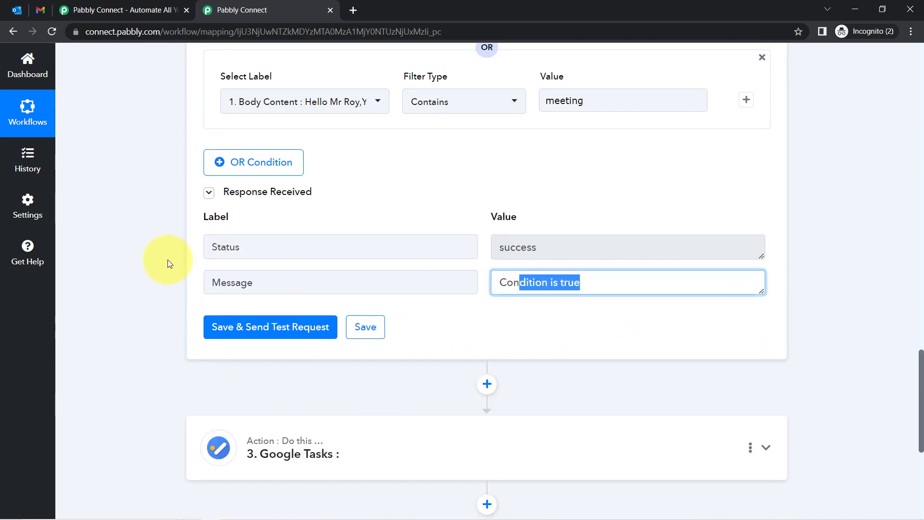
Compare the filter conditions with the subject of the meeting email in Outlook, and return to the filter's response in Pabbly Connect
scroll(168, 264, up, 3)
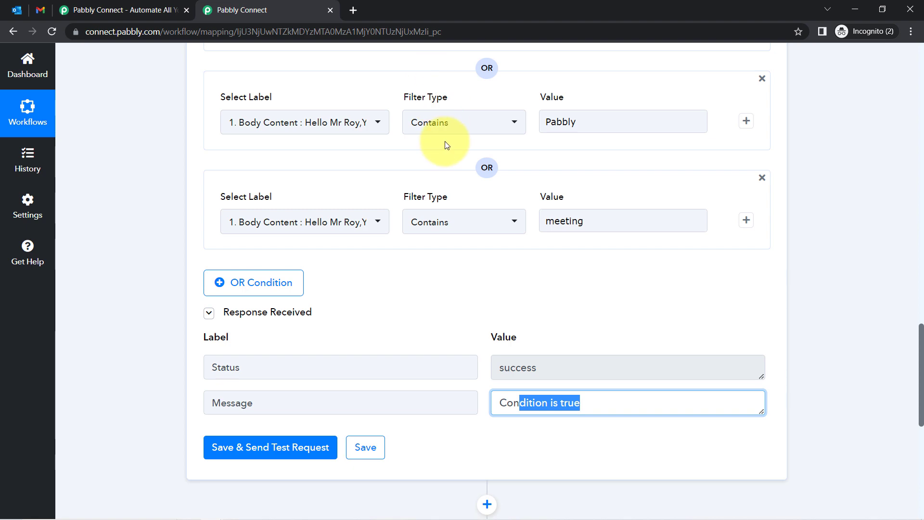
scroll(463, 196, up, 8)
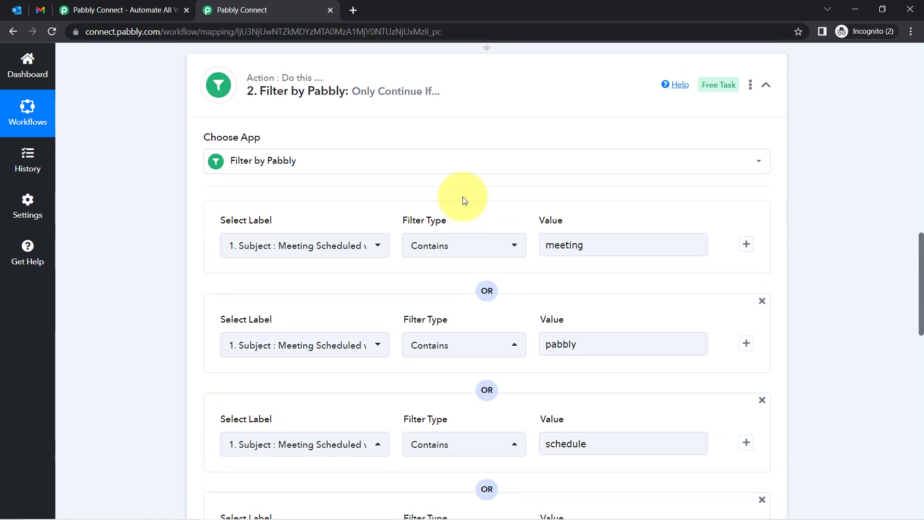
scroll(465, 199, down, 4)
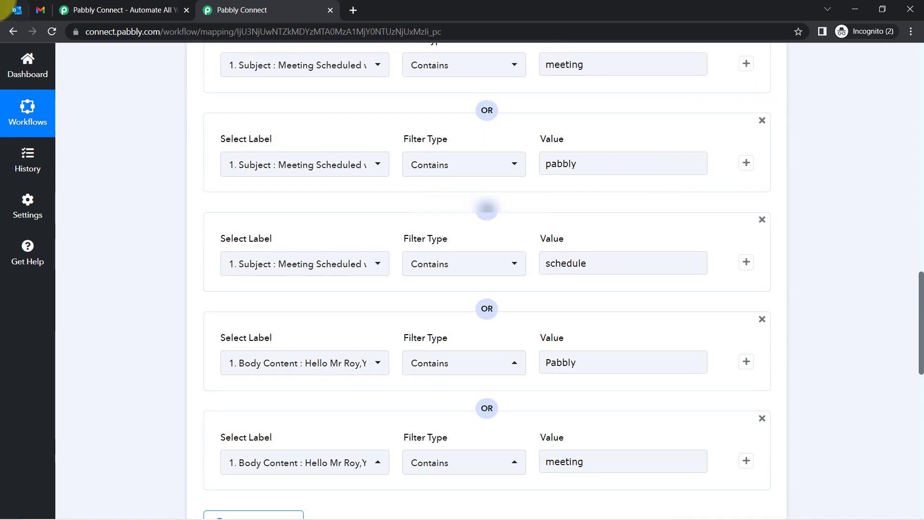
click(17, 10)
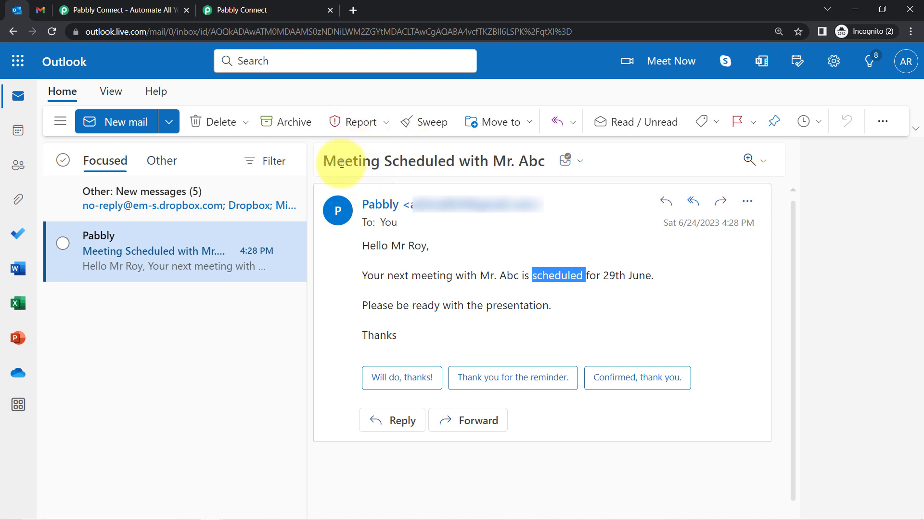
drag(332, 164, 369, 162)
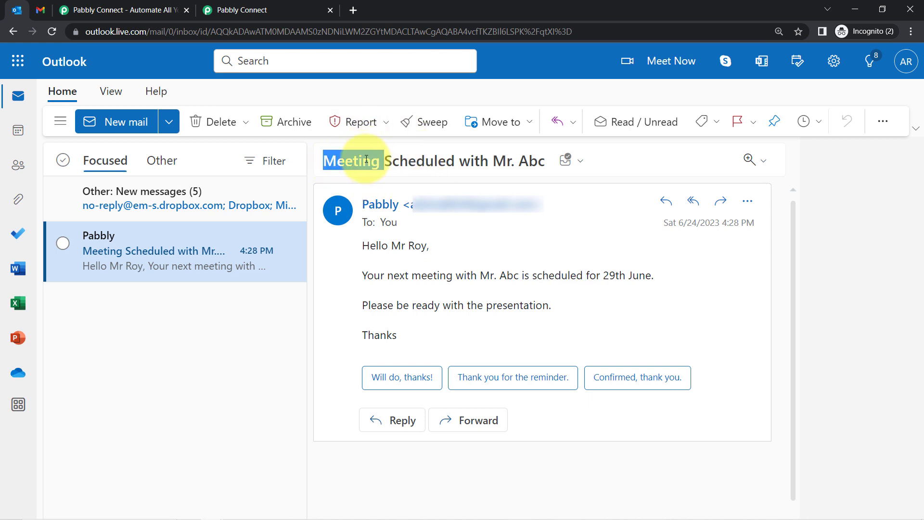
click(241, 9)
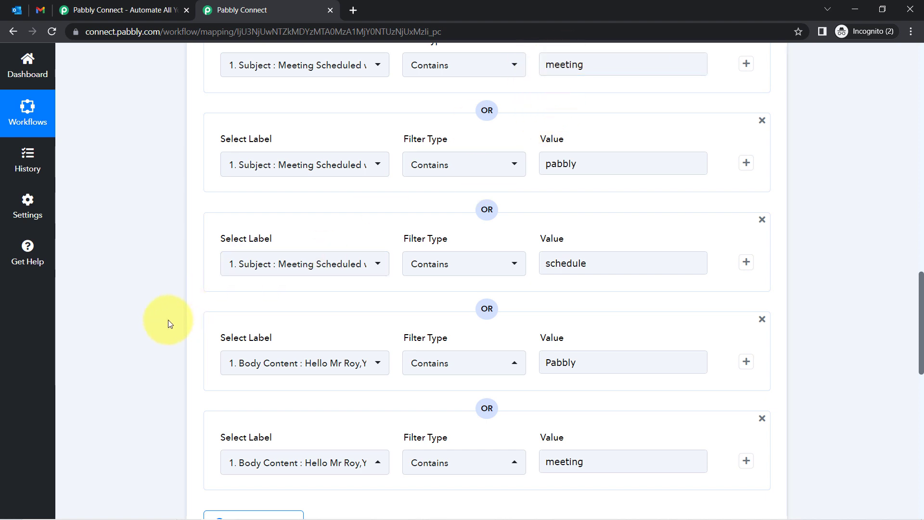
scroll(168, 322, down, 10)
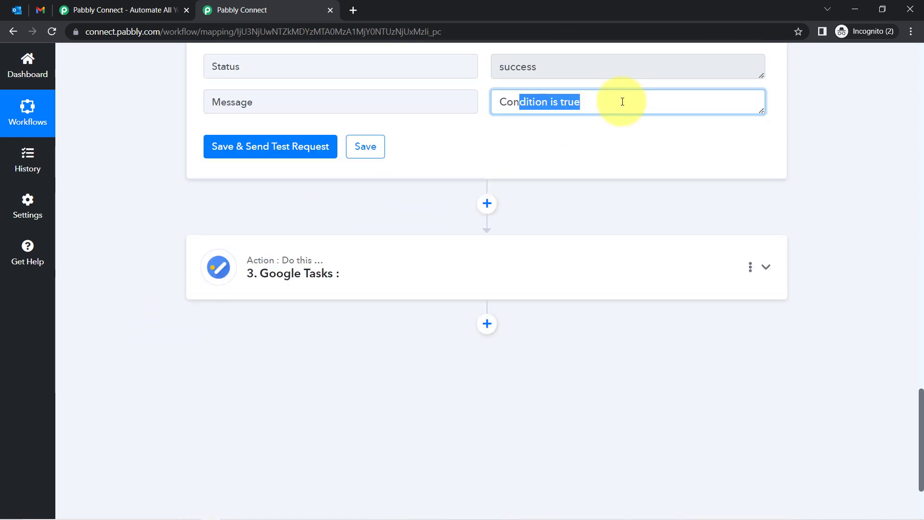
Set the Google Tasks action's event to Create Task and open its connection settings
click(346, 271)
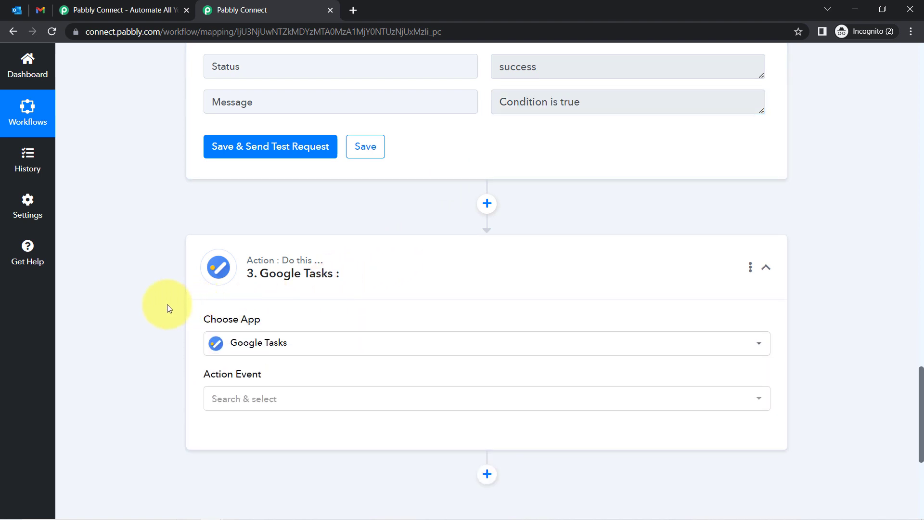
scroll(168, 308, down, 2)
scroll(345, 250, up, 3)
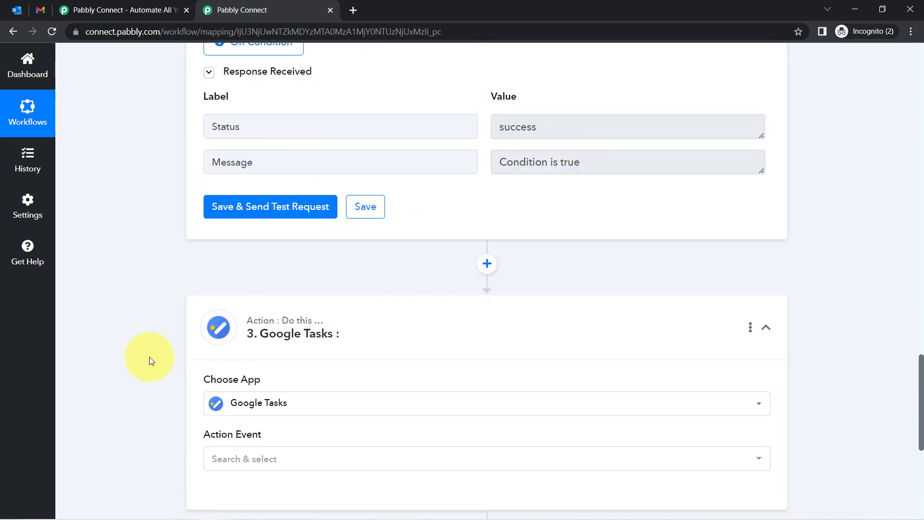
scroll(149, 357, down, 2)
scroll(159, 361, up, 1)
scroll(200, 372, down, 6)
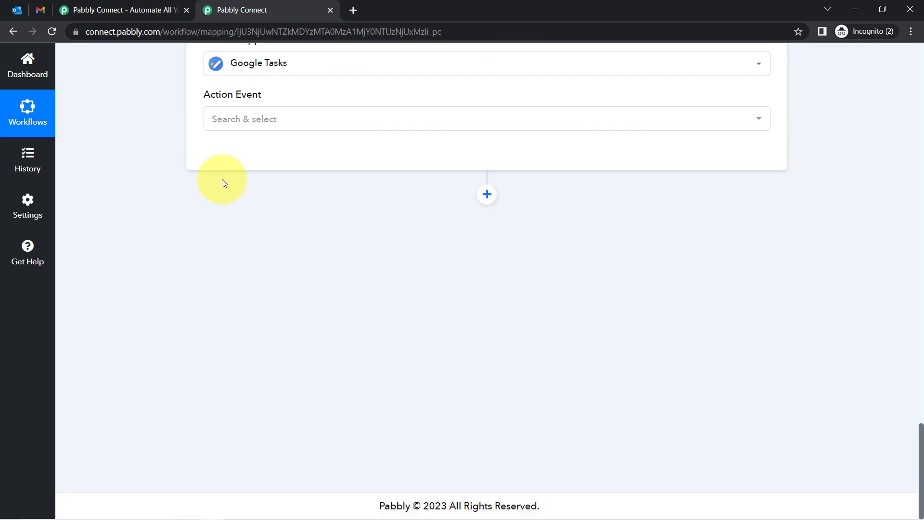
click(246, 120)
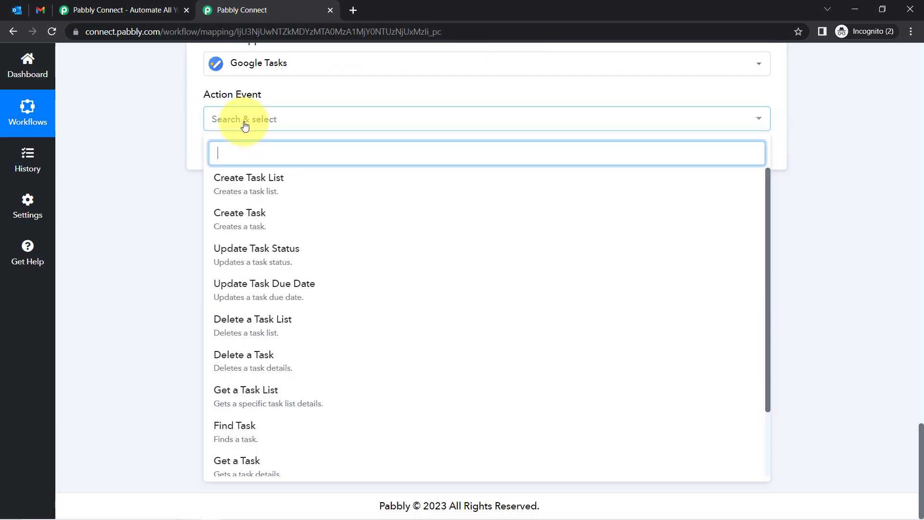
click(231, 226)
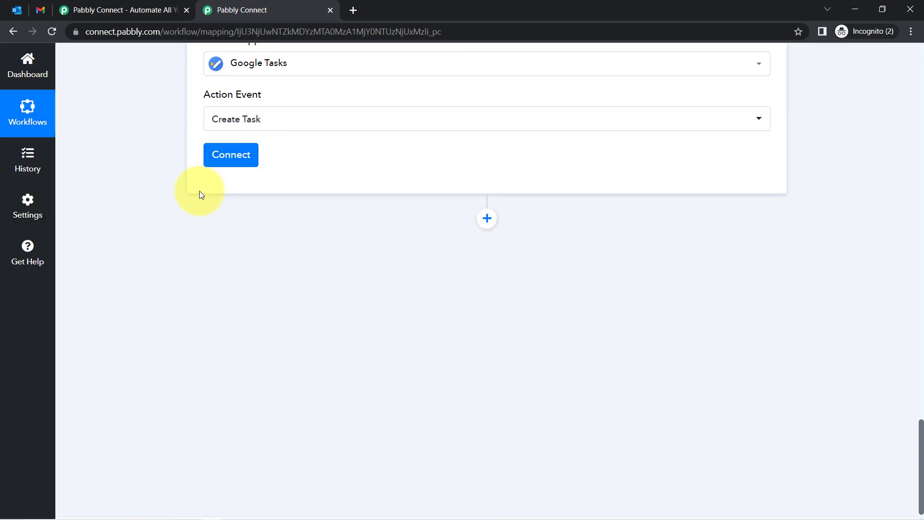
click(232, 155)
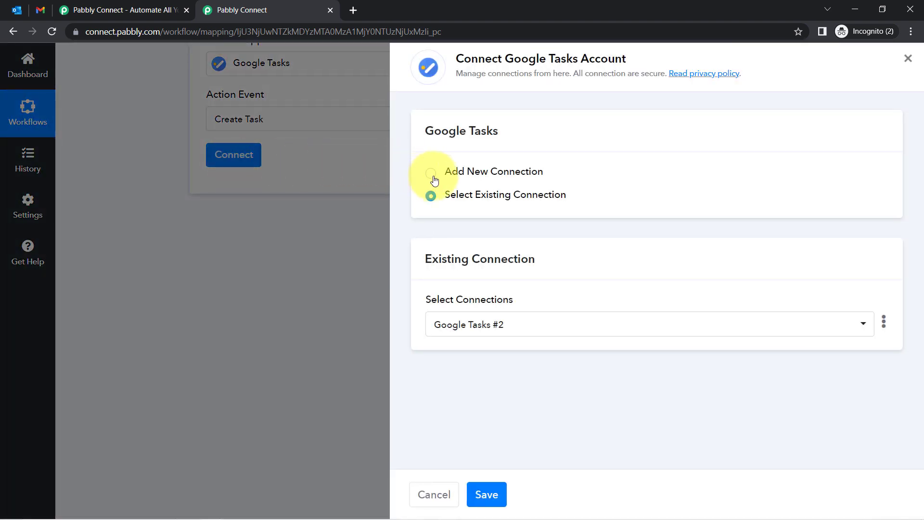
click(479, 172)
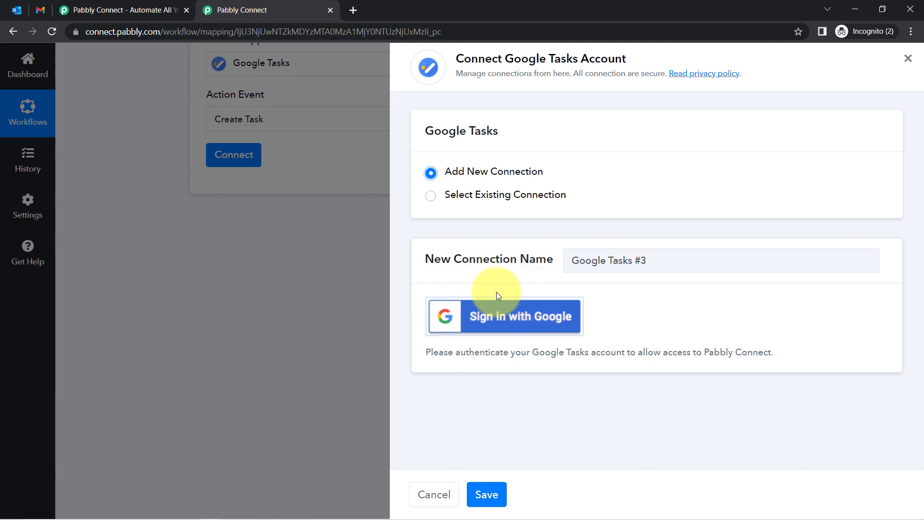
click(503, 314)
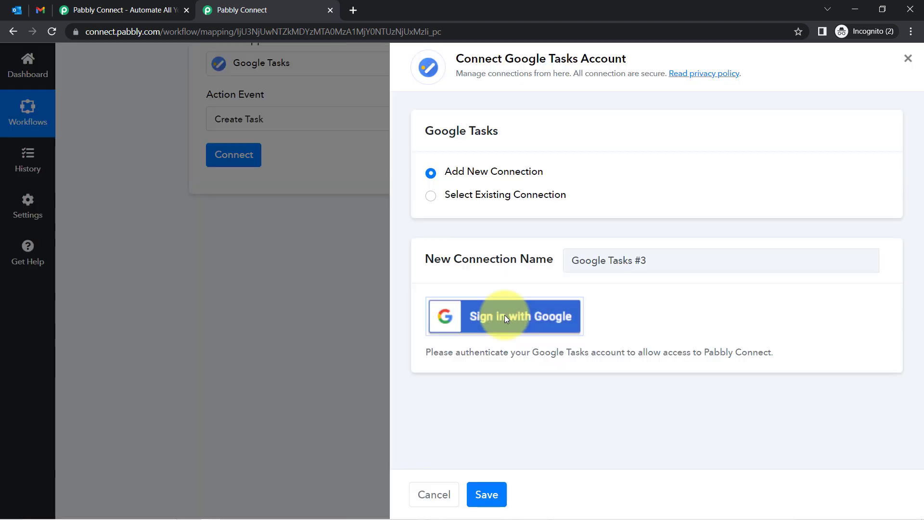
click(505, 318)
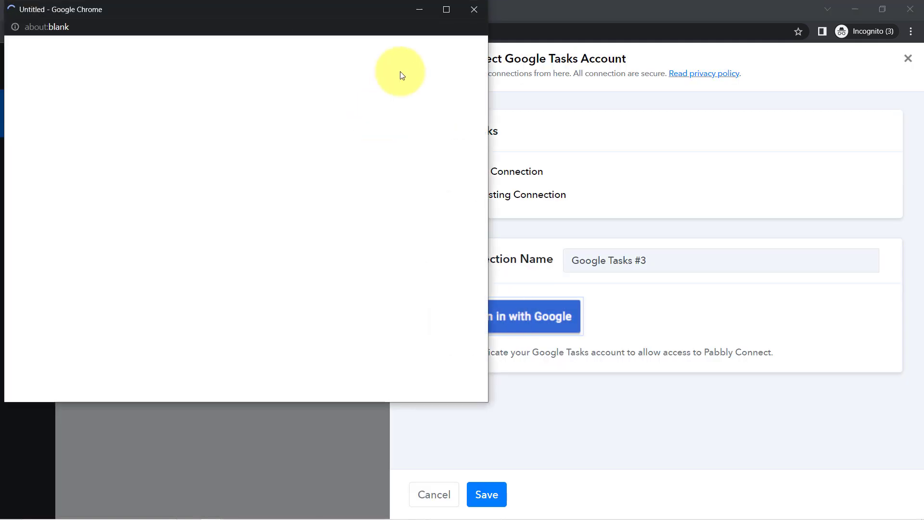
click(471, 8)
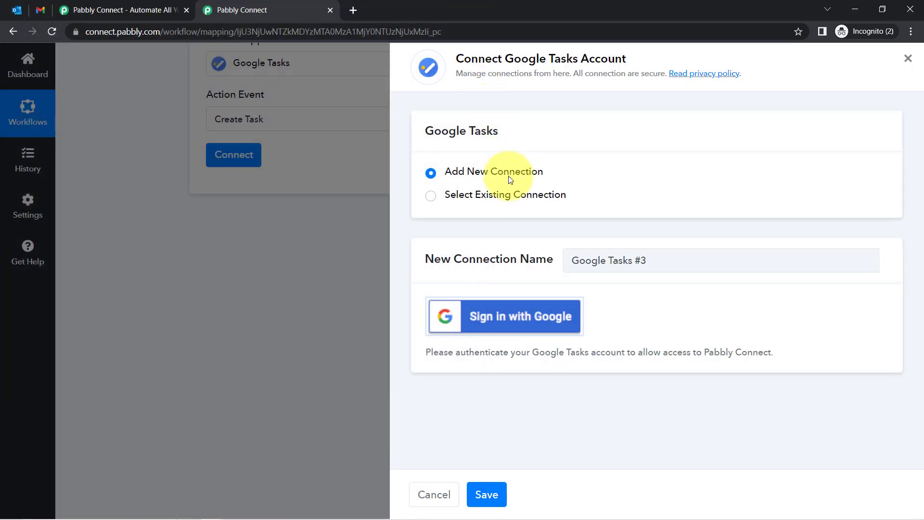
Connect the action through the existing connection Google Tasks #2 and save it
click(496, 200)
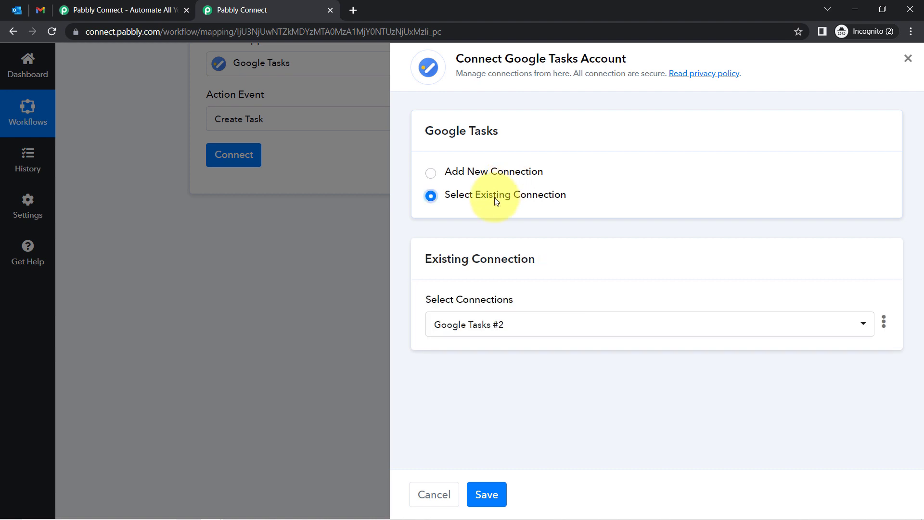
click(492, 500)
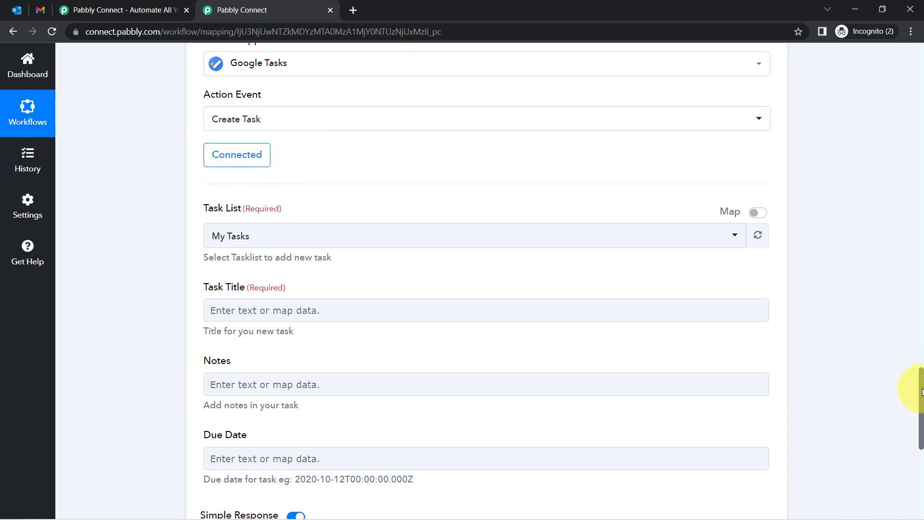
Compare the action's Task List options with the task lists in Gmail's Tasks pane, and return to Pabbly Connect
drag(921, 391, 922, 407)
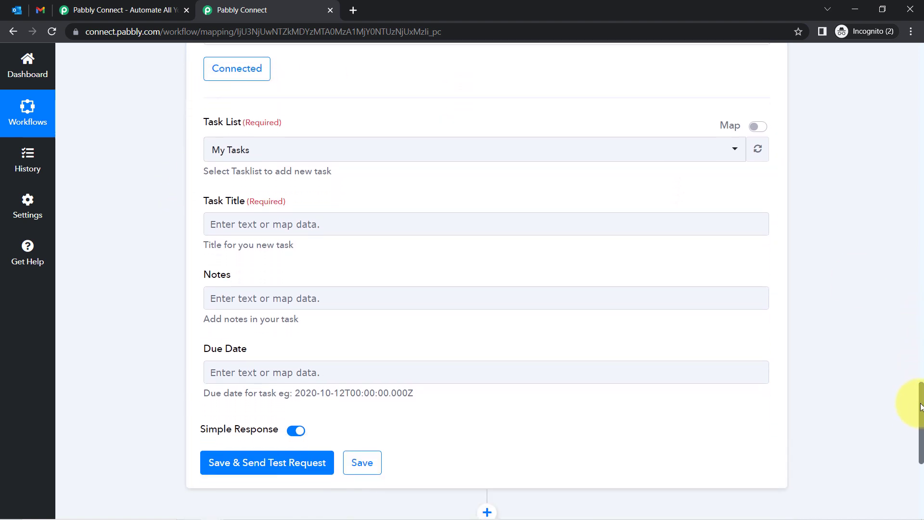
click(221, 150)
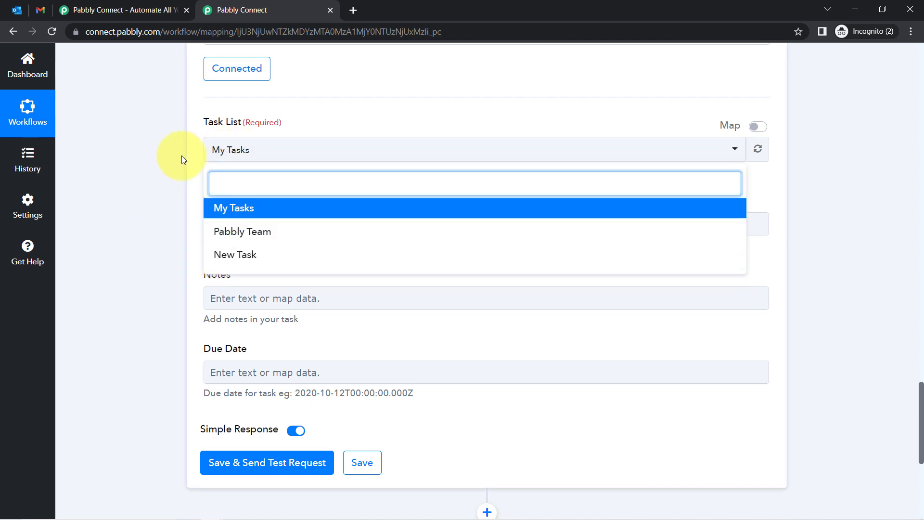
click(120, 155)
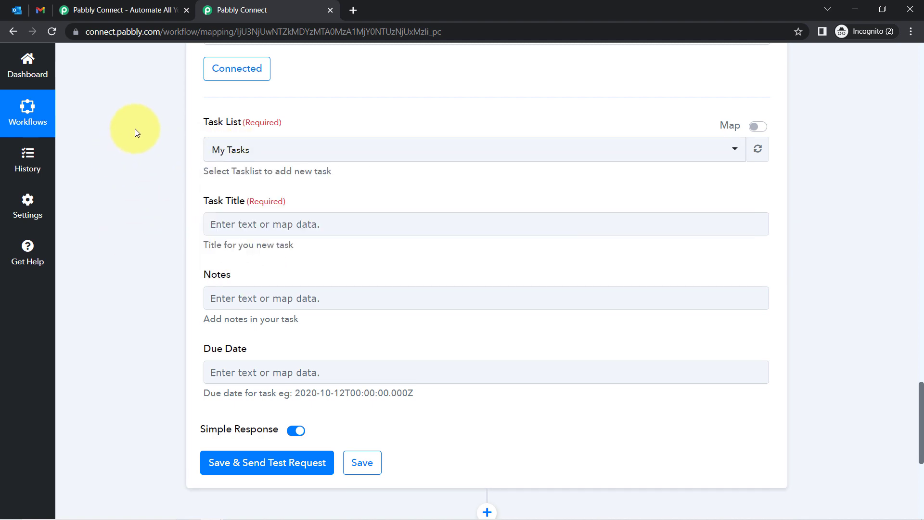
click(42, 13)
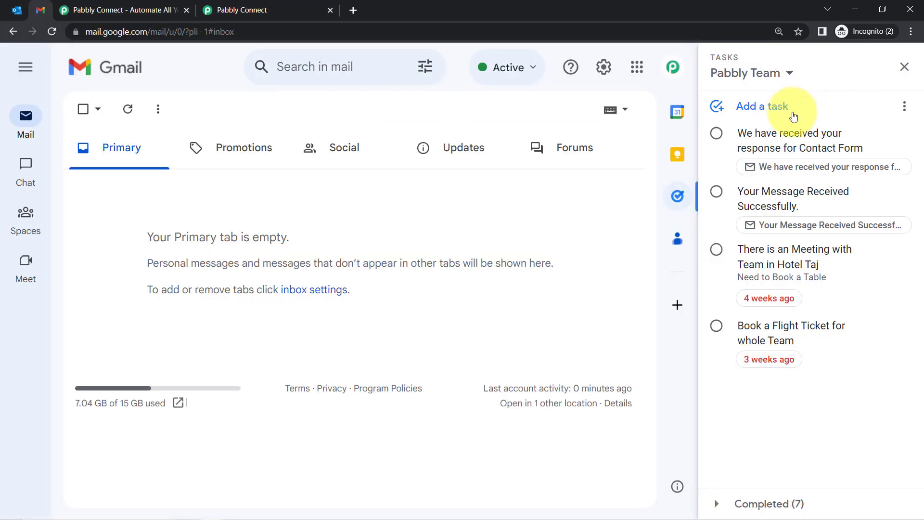
click(790, 75)
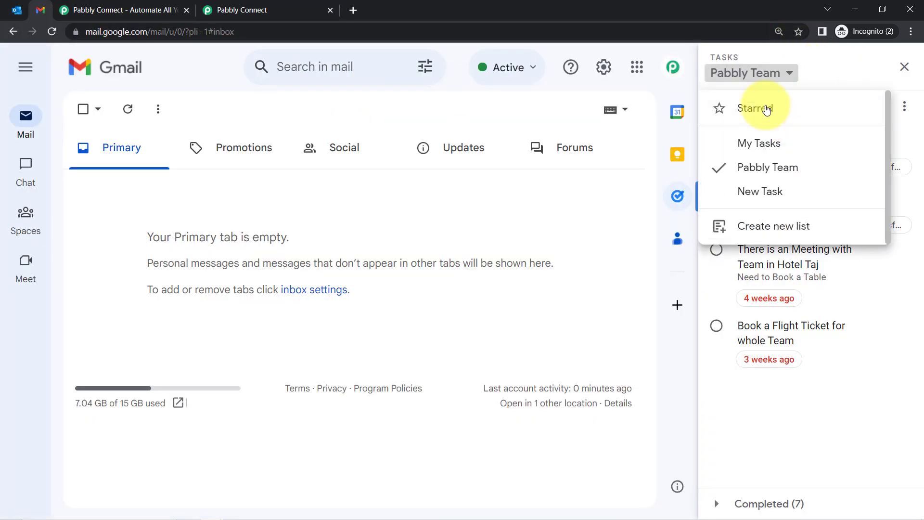
click(273, 6)
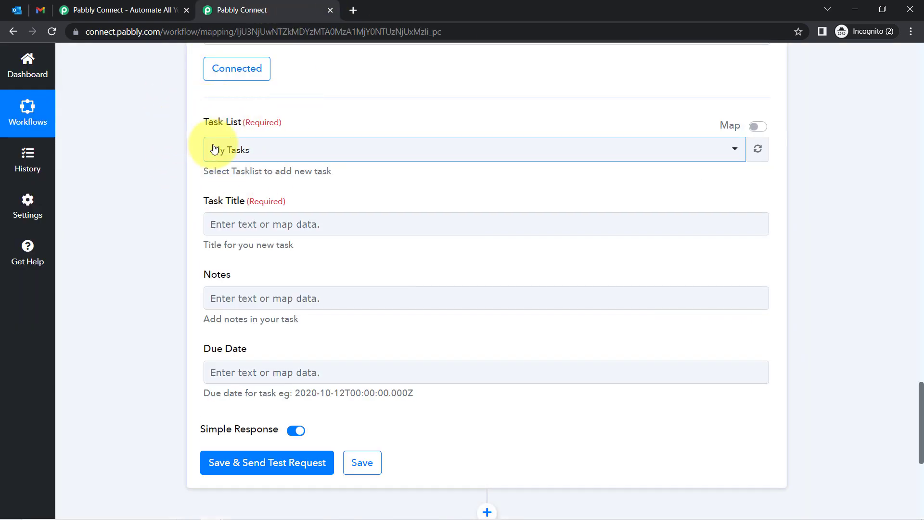
Set the Task List for the new task to Pabbly Team
click(236, 150)
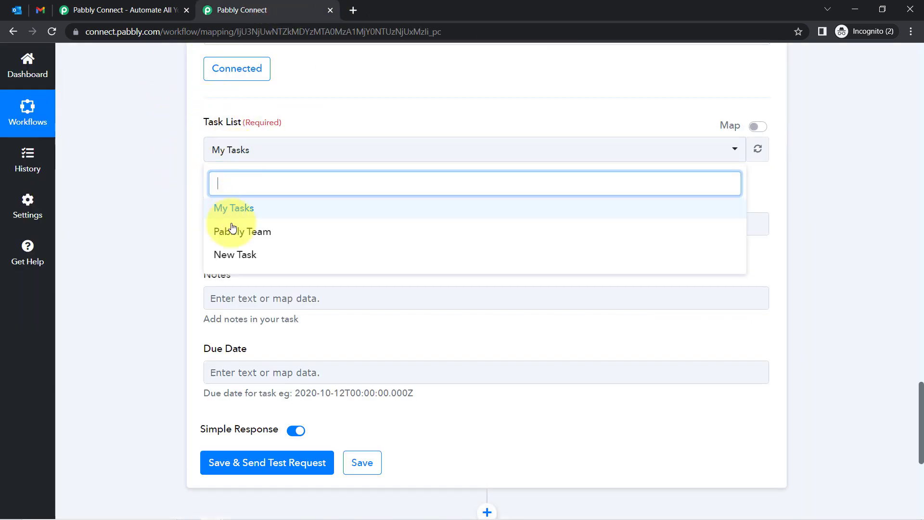
click(236, 233)
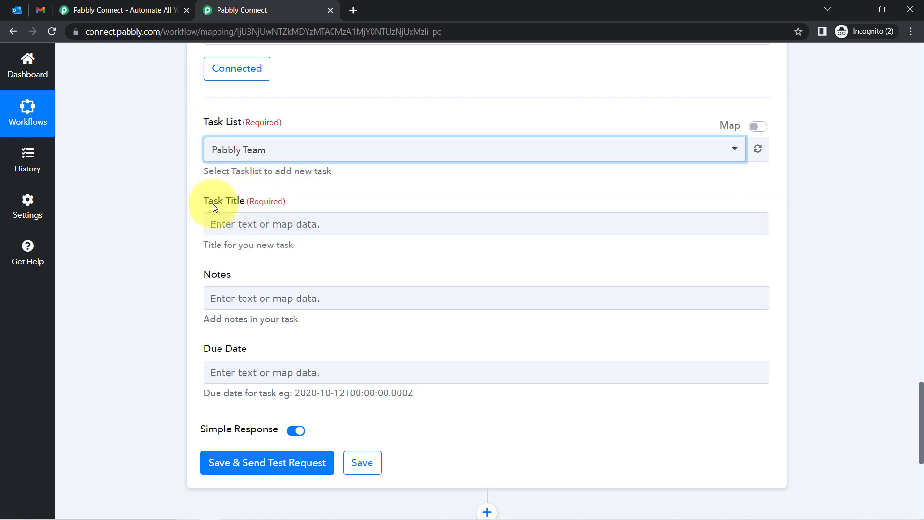
drag(213, 204, 262, 206)
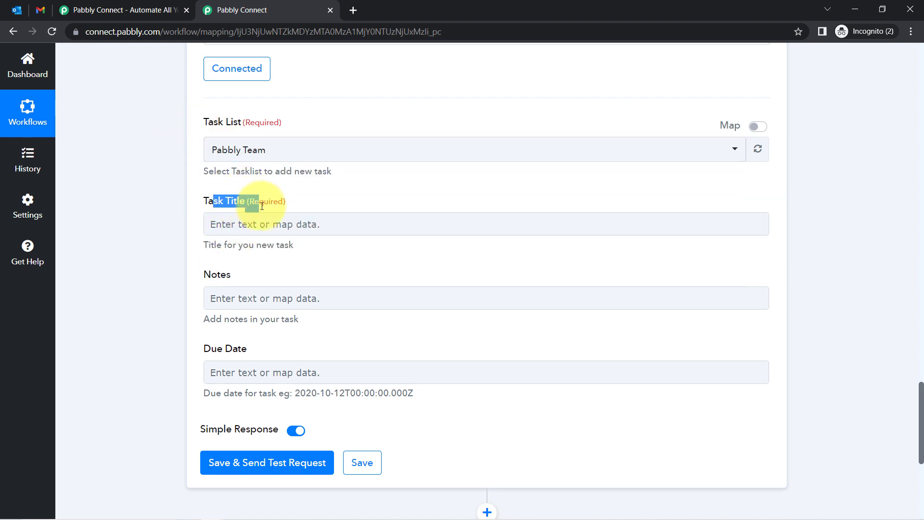
click(210, 356)
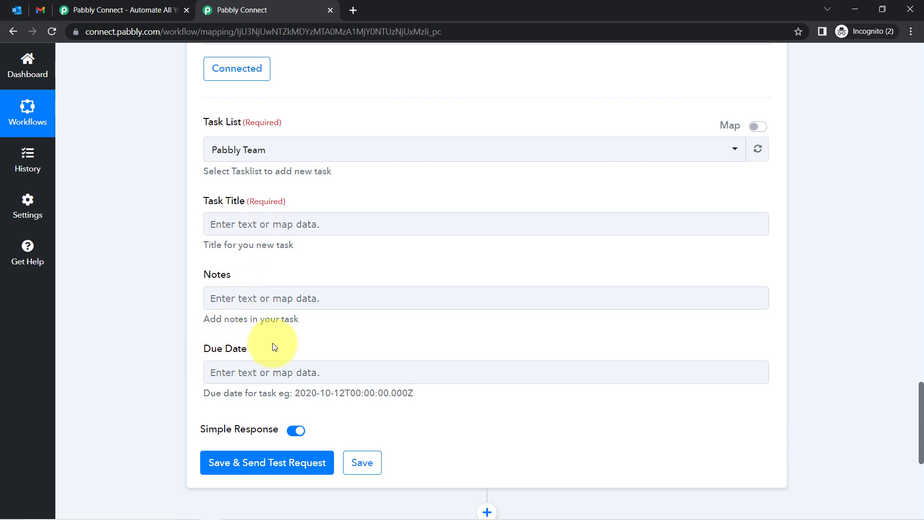
click(241, 228)
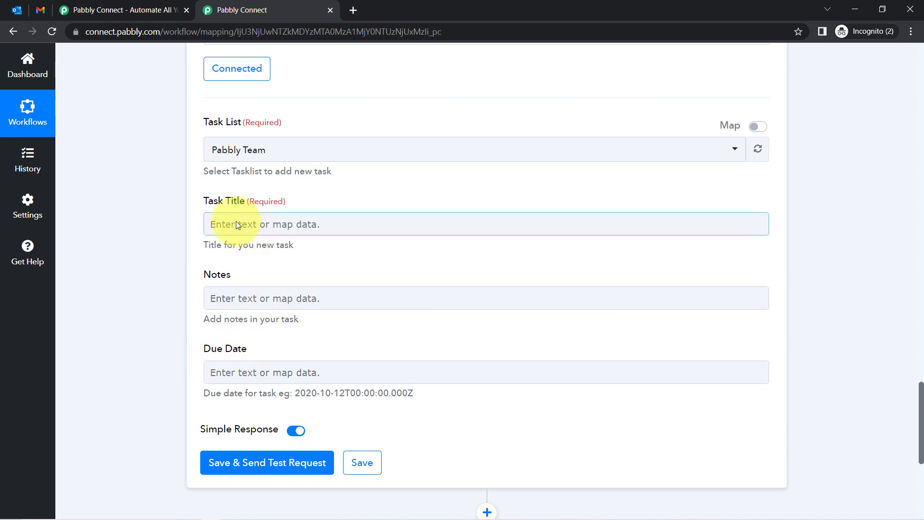
drag(208, 202, 244, 206)
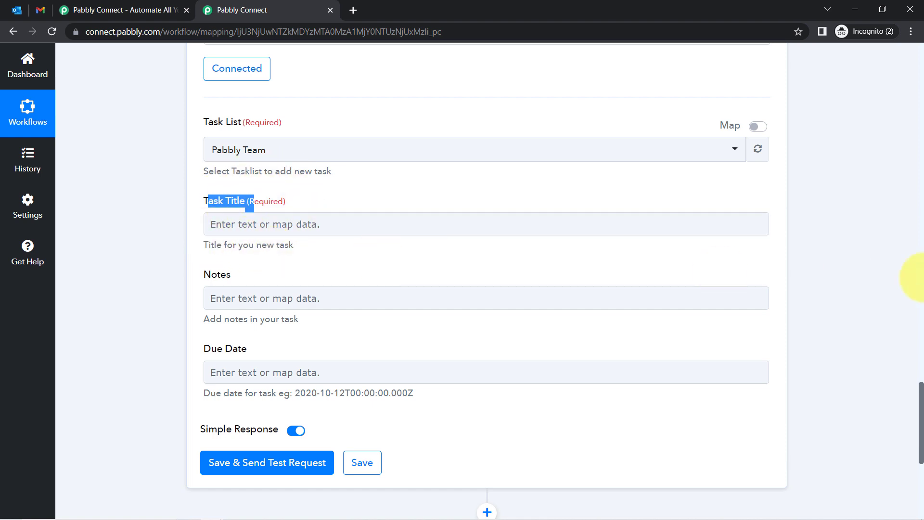
Map the Task Title of the Google Tasks action to the Subject from the Microsoft Office 365 New Mail trigger
mouse_move(921, 399)
mouse_down()
mouse_move(910, 368)
mouse_move(897, 158)
mouse_move(919, 415)
mouse_up()
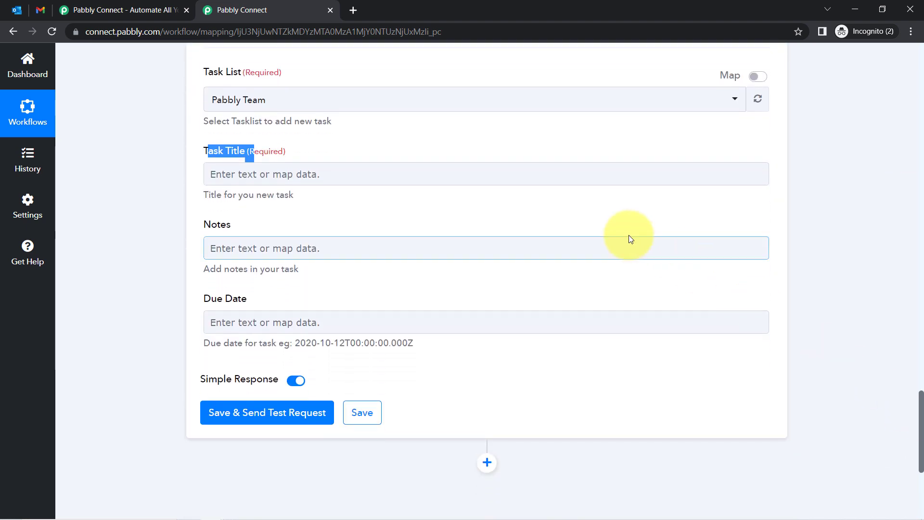
click(262, 172)
click(241, 177)
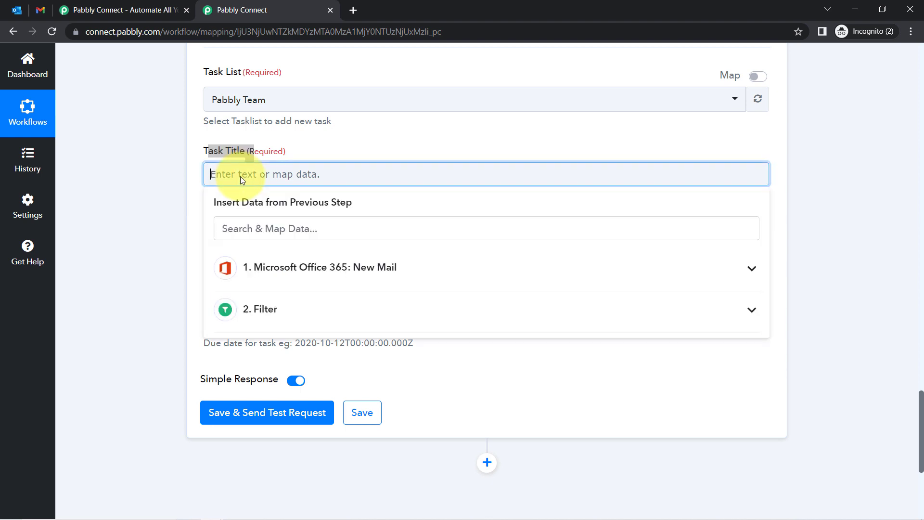
click(271, 281)
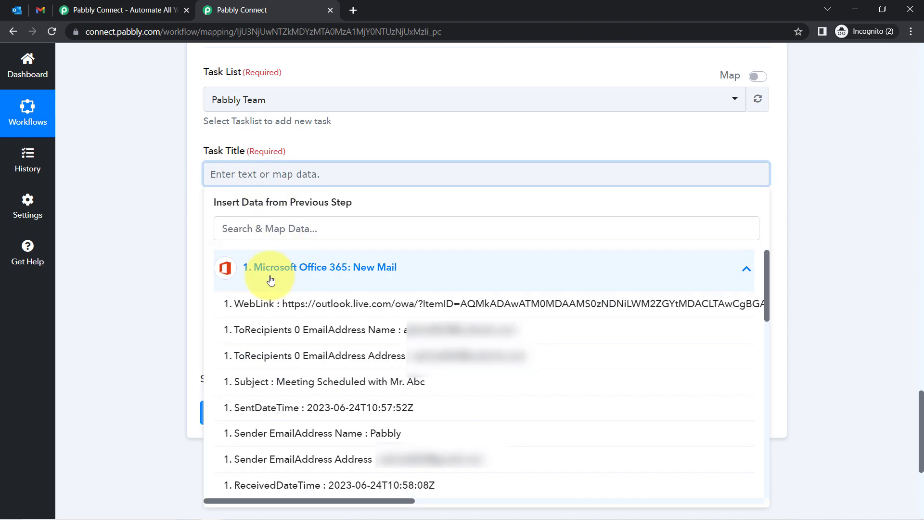
click(243, 229)
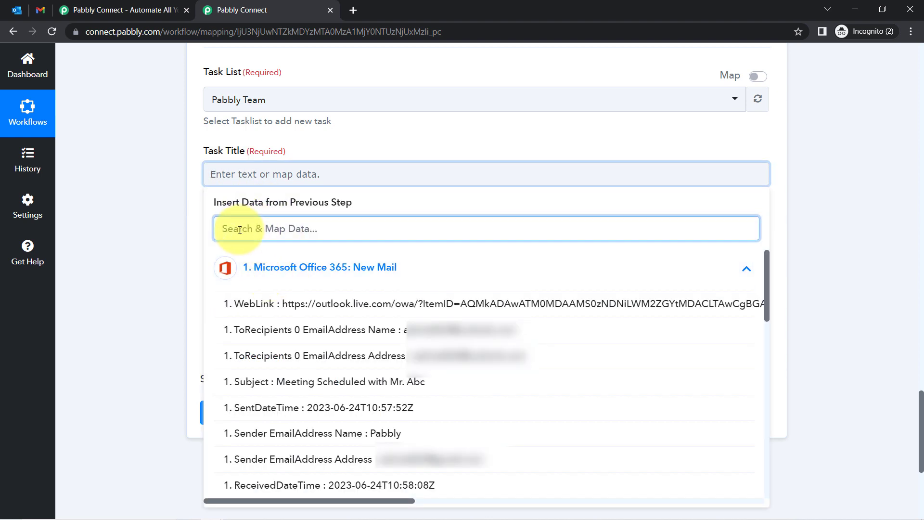
text(sibj)
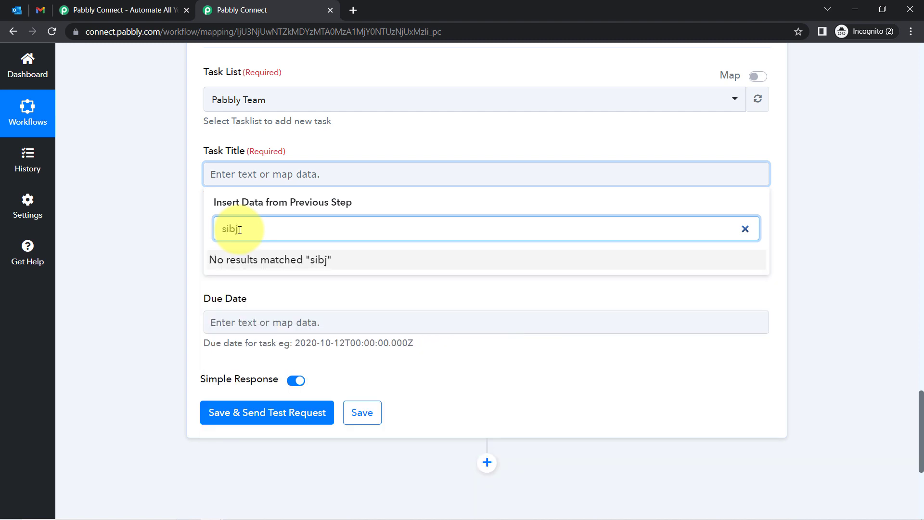
key(BackSpace)
key(BackSpace)
key(BackSpace)
key(BackSpace)
text(subj)
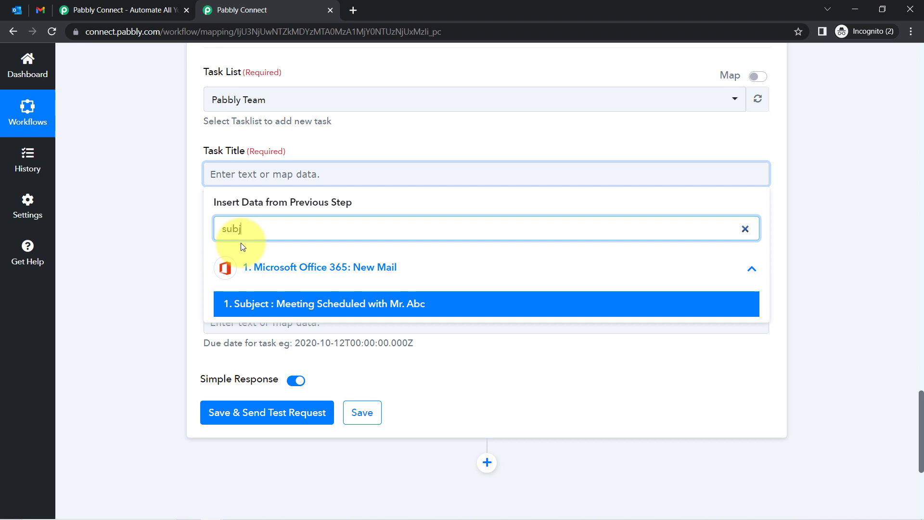
click(251, 303)
click(156, 247)
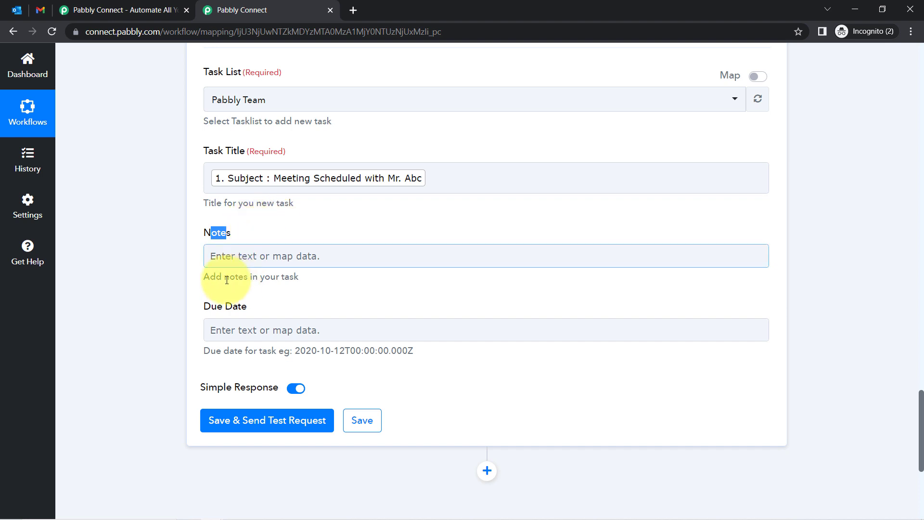
Save the Google Tasks action with Notes and Due Date left empty and send a test request
click(211, 312)
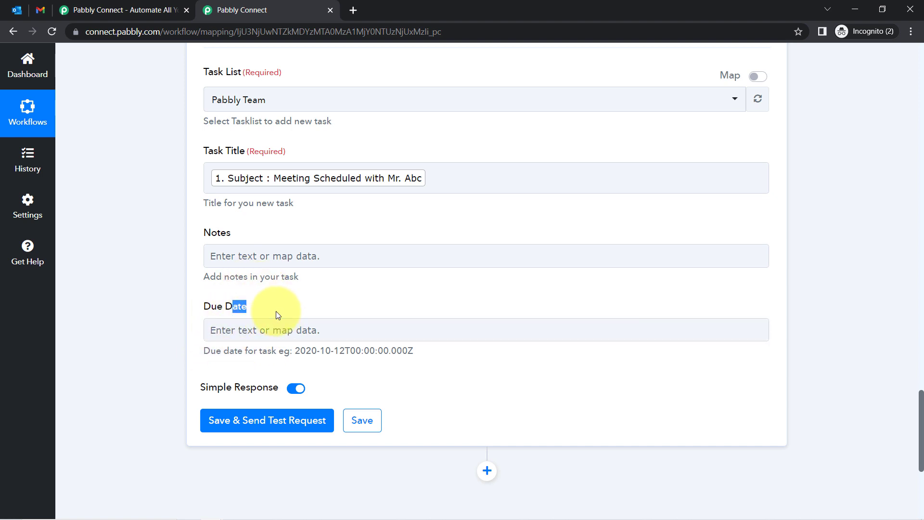
scroll(212, 361, down, 3)
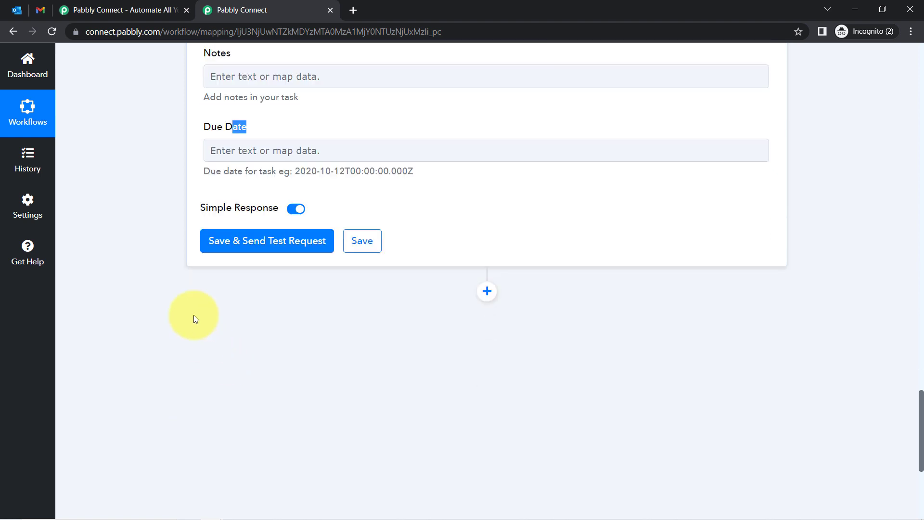
click(242, 255)
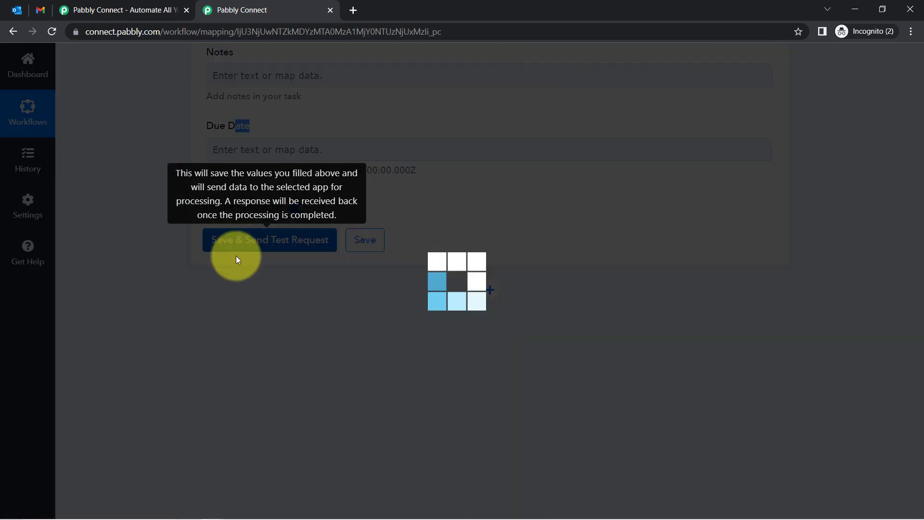
Check the new meeting task's title and details in Gmail's Pabbly Team task list, and return to Pabbly Connect
click(40, 10)
click(835, 417)
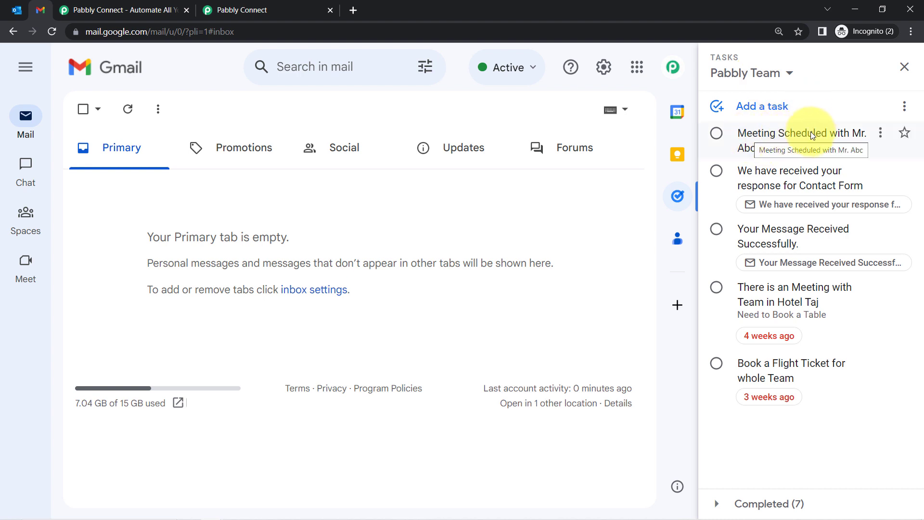
triple_click(754, 138)
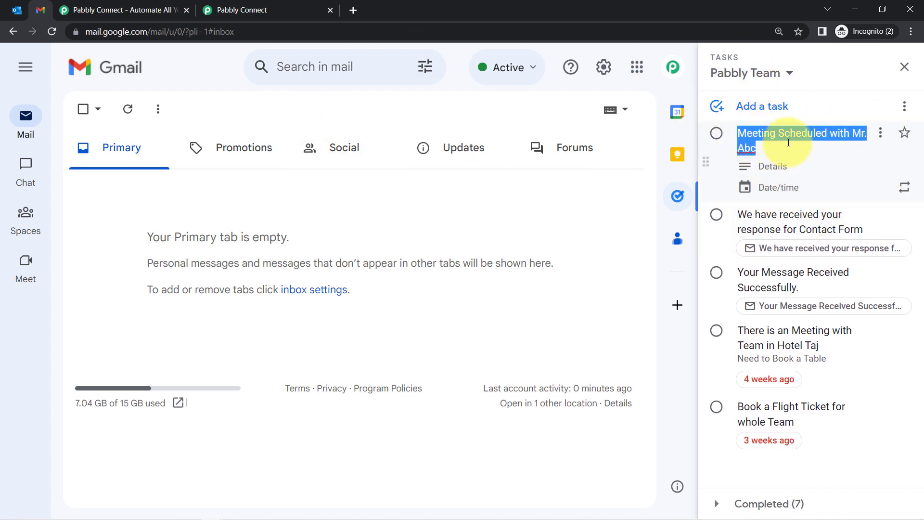
click(770, 168)
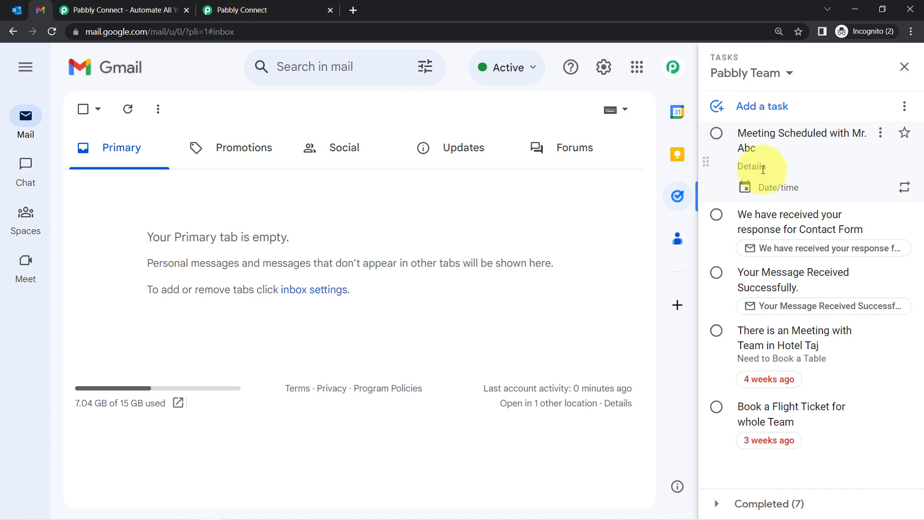
click(218, 10)
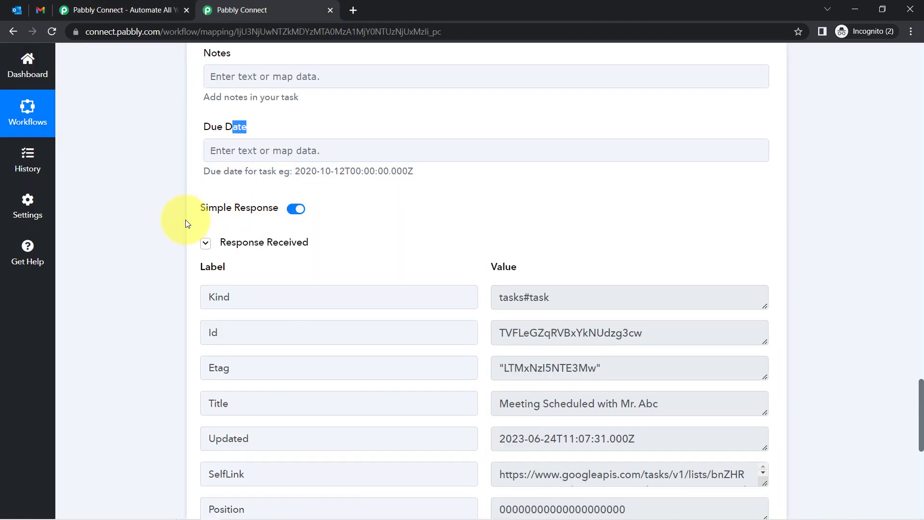
Map the action's Notes to the BodyPreview of the Microsoft Office 365 New Mail trigger
click(214, 79)
scroll(193, 237, up, 2)
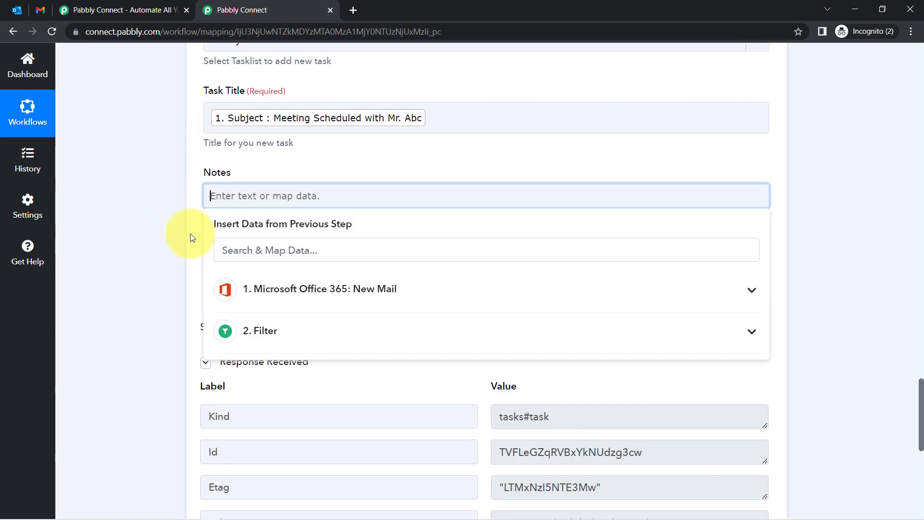
click(239, 256)
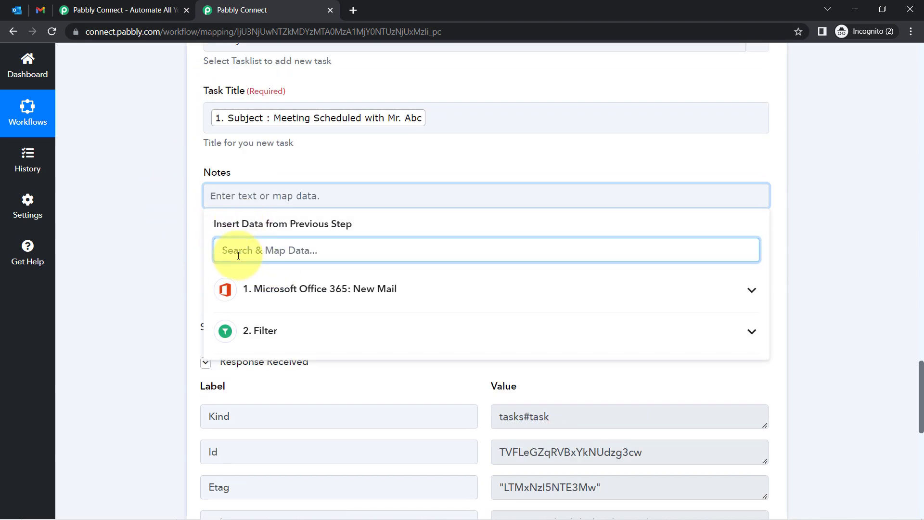
text(body)
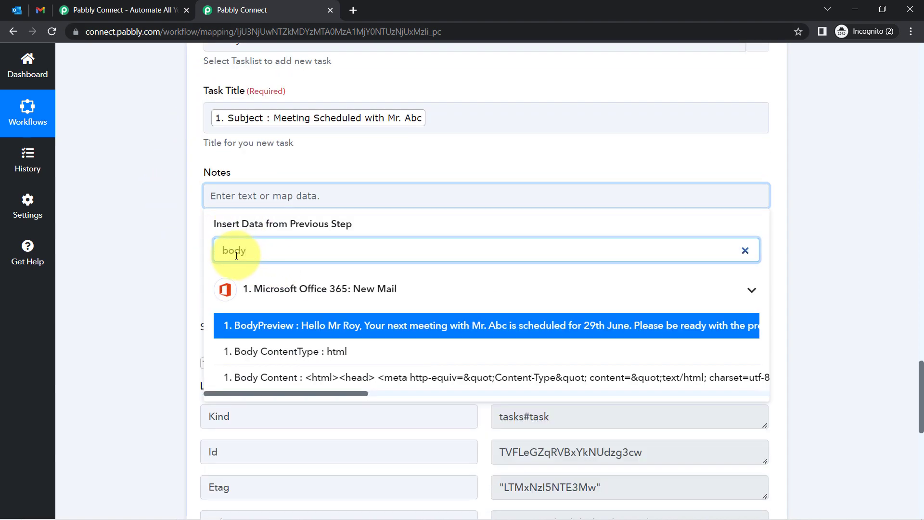
click(305, 326)
click(138, 272)
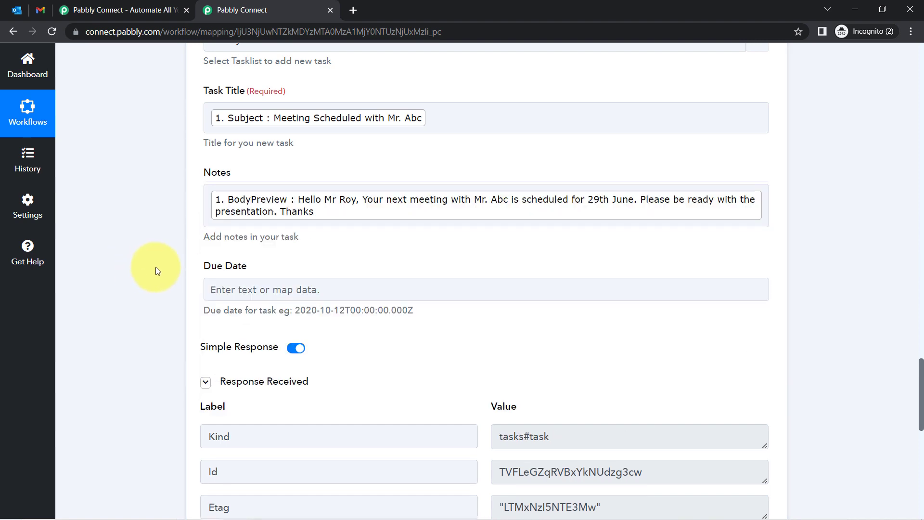
Collapse the received response, then save the Google Tasks action and send another test request
scroll(158, 271, down, 3)
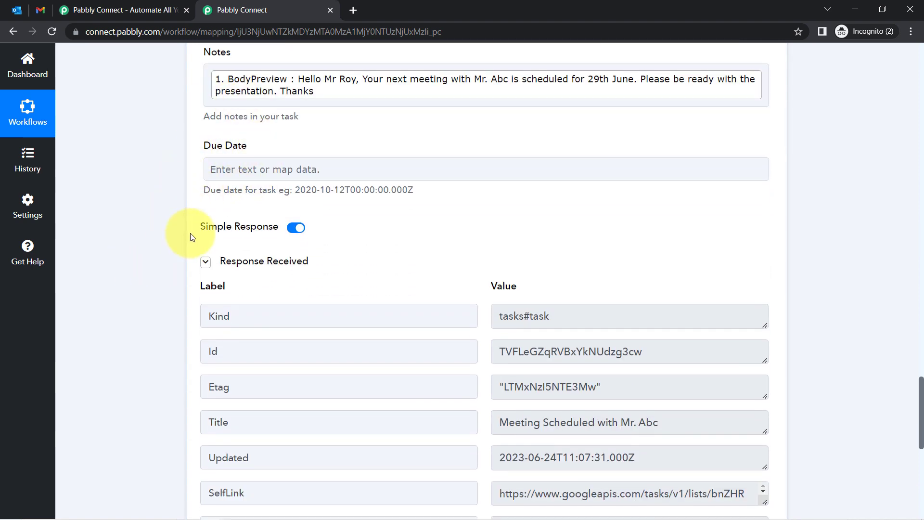
click(207, 263)
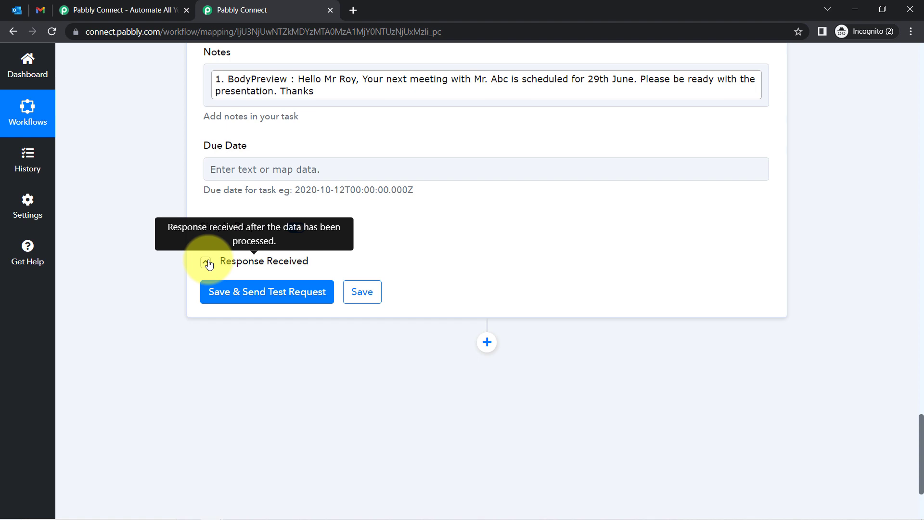
click(237, 293)
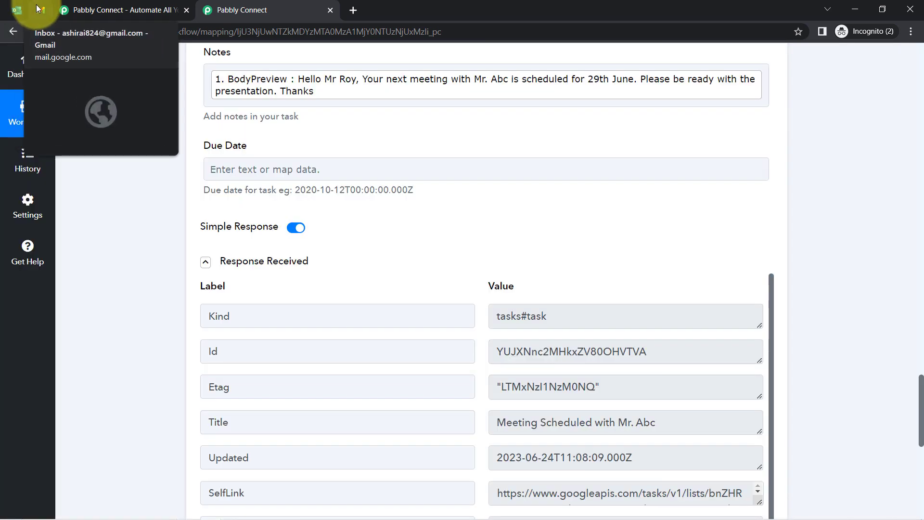
Compare the notes of the newest task in Gmail's Tasks pane with the Outlook meeting email, and return to Pabbly Connect
click(41, 10)
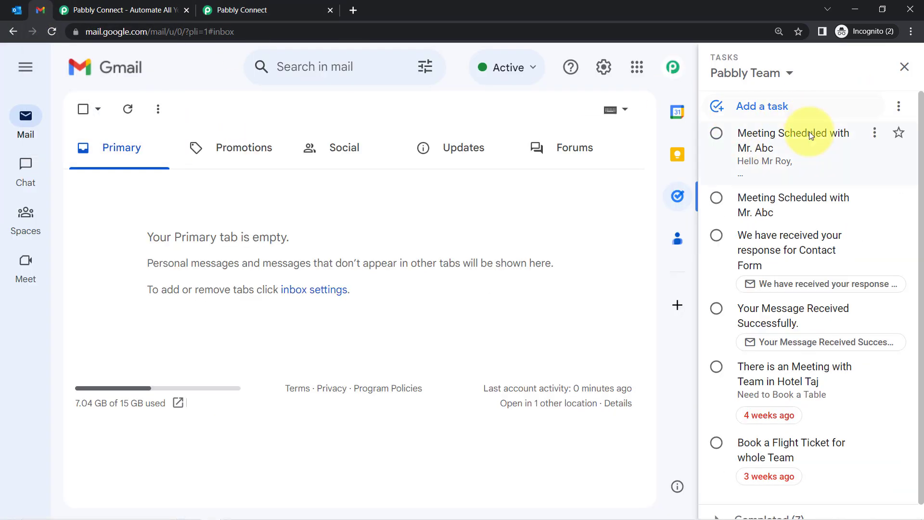
click(773, 163)
key(ctrl+a)
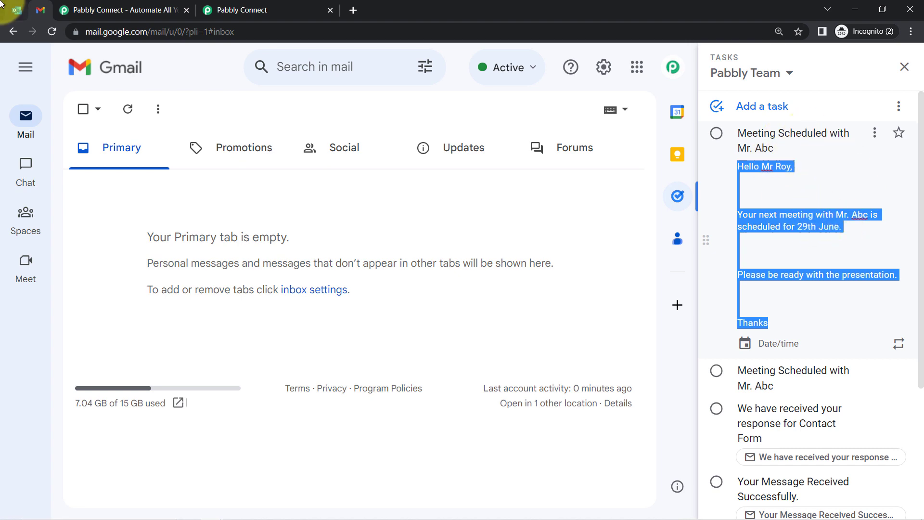
click(16, 9)
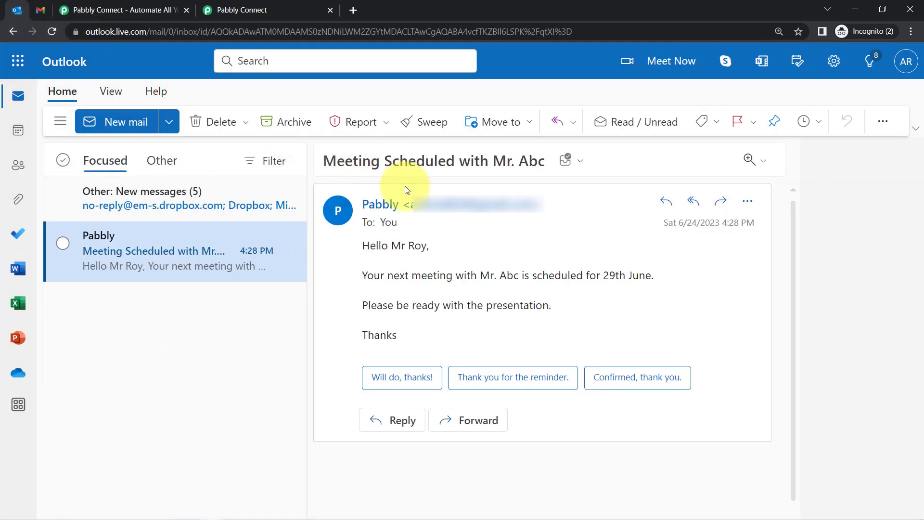
click(40, 7)
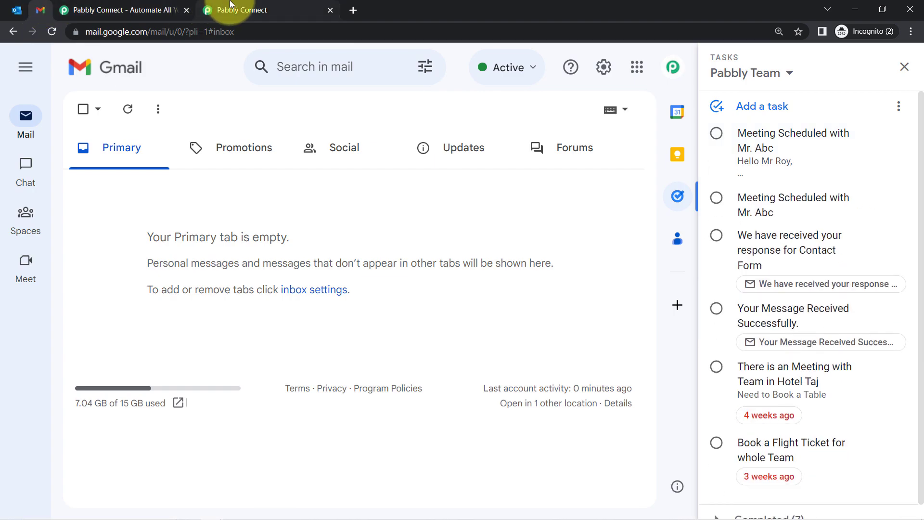
click(231, 4)
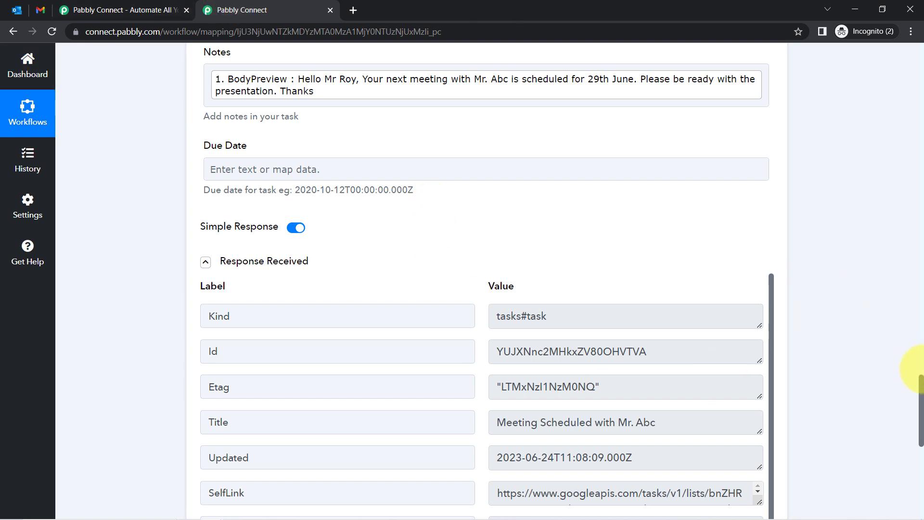
Collapse the Microsoft Office 365 trigger, the Filter by Pabbly step and the Google Tasks action of the workflow
drag(920, 385, 918, 60)
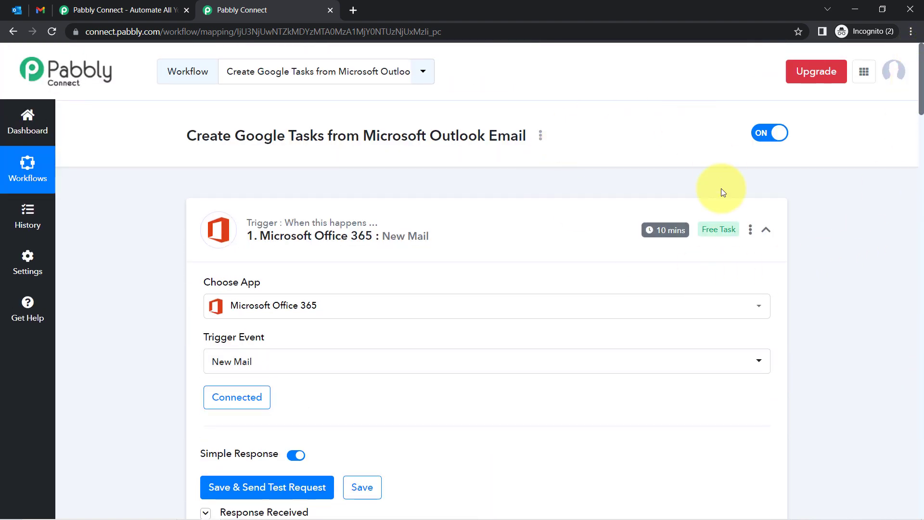
mouse_move(670, 235)
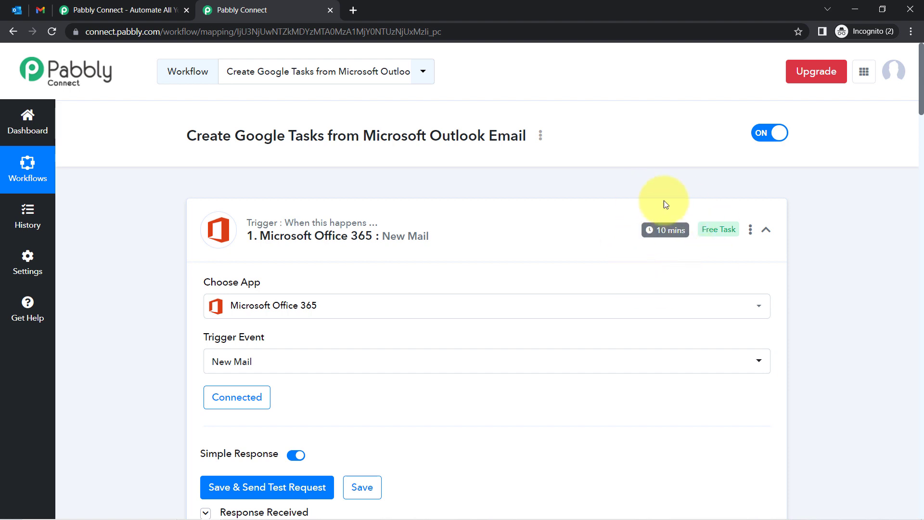
click(351, 236)
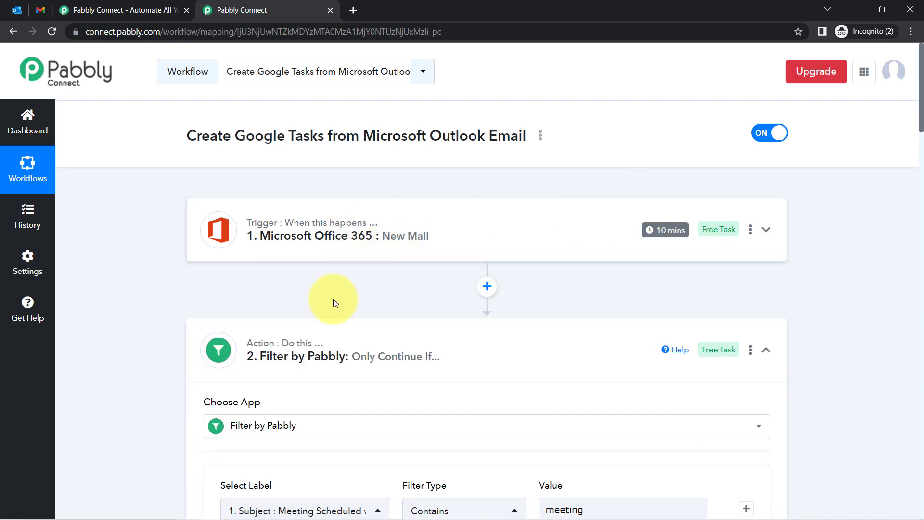
click(307, 342)
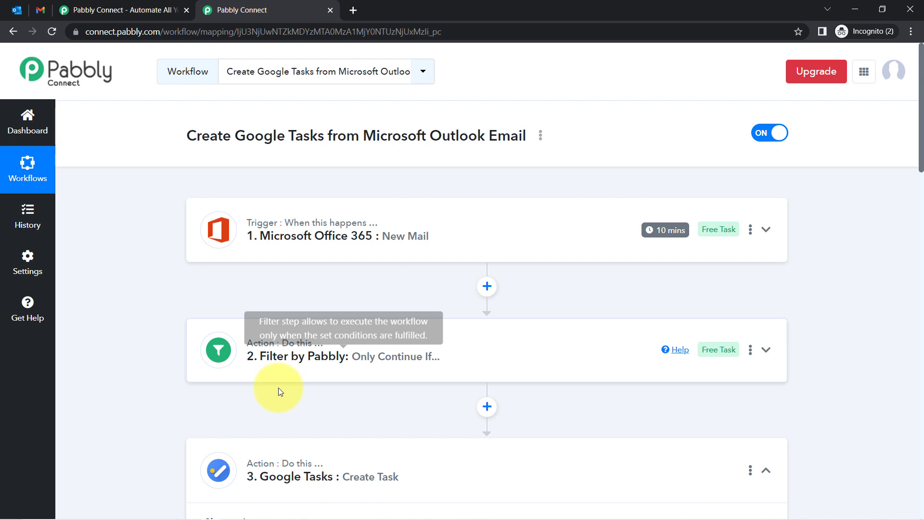
click(251, 480)
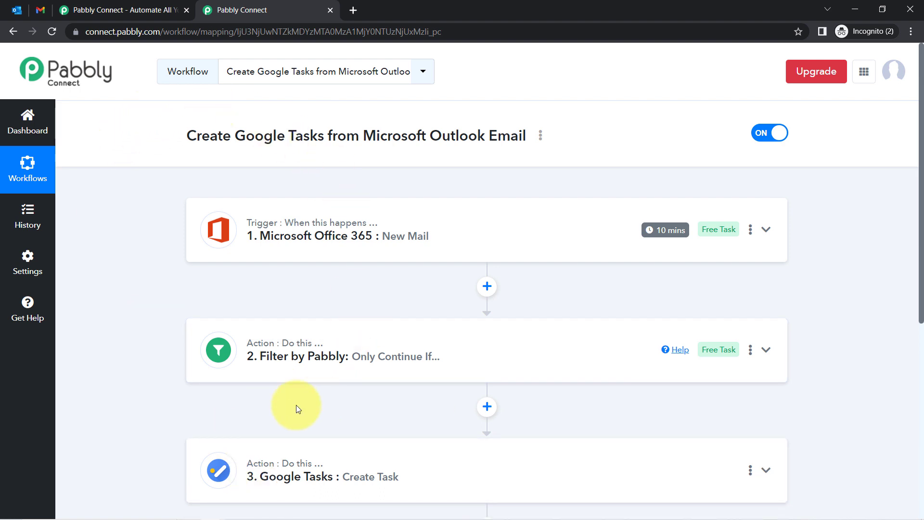
Copy the share link of the Create Google Tasks from Microsoft Outlook Email workflow and close the sharing dialog
click(541, 135)
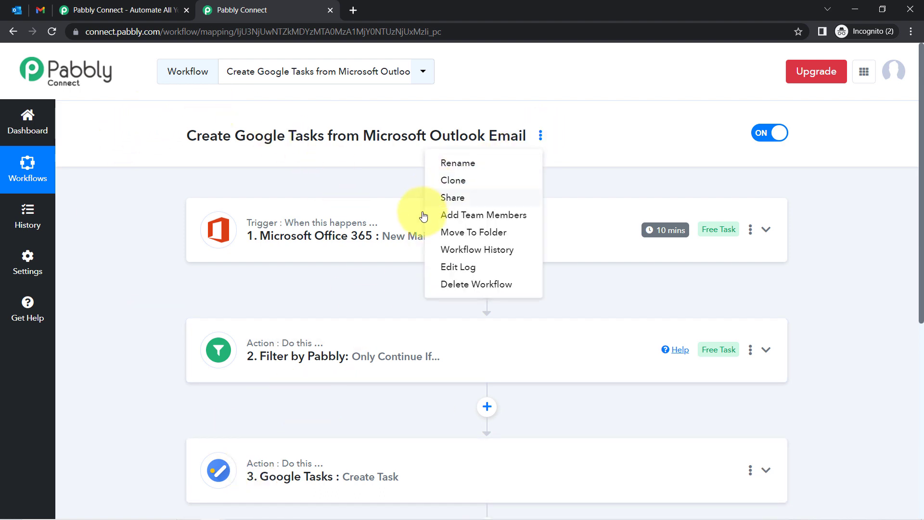
click(451, 205)
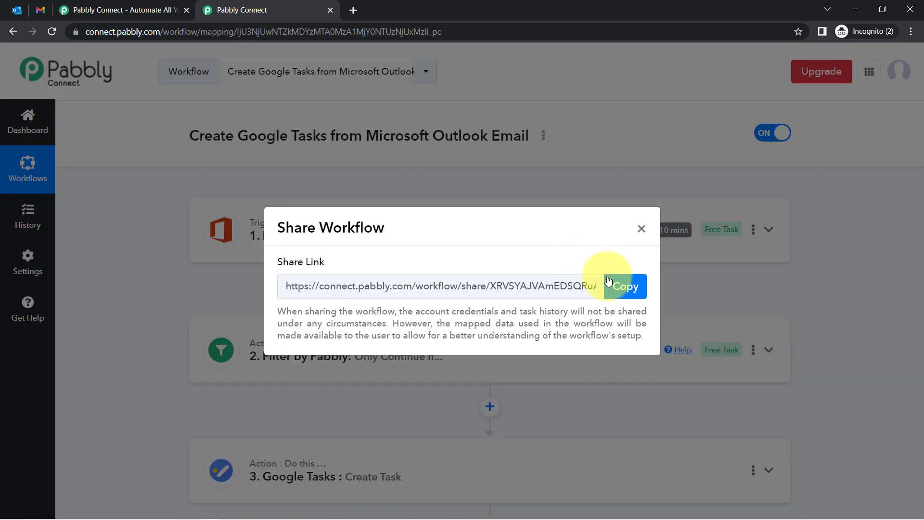
click(633, 288)
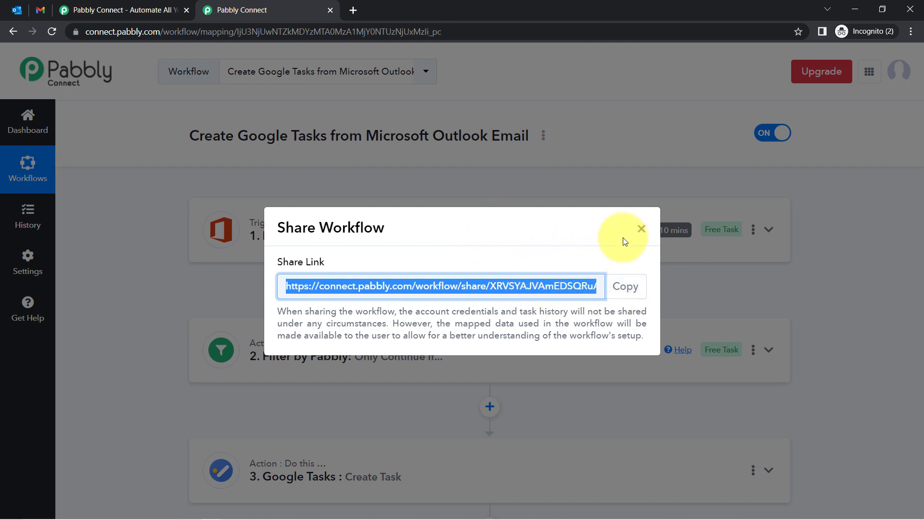
click(645, 232)
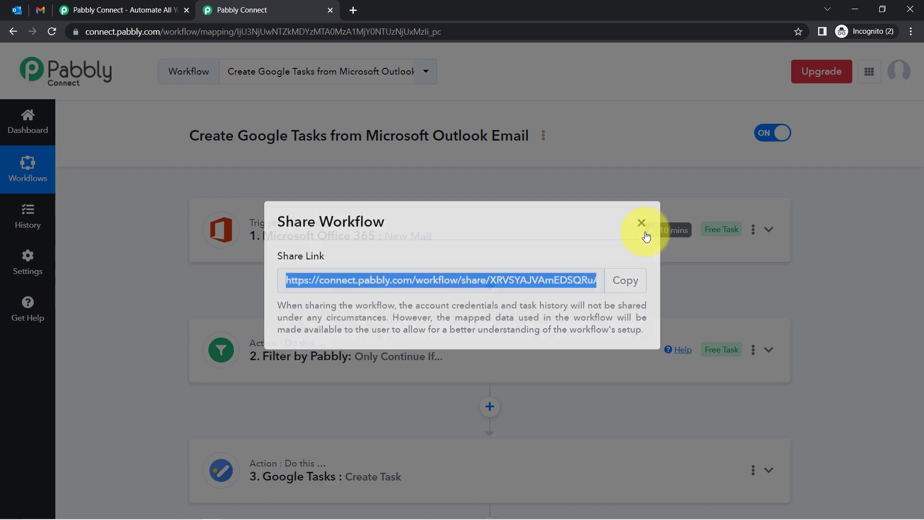
Expand the Google Tasks action and review its task list, task title and notes mappings
scroll(193, 337, down, 2)
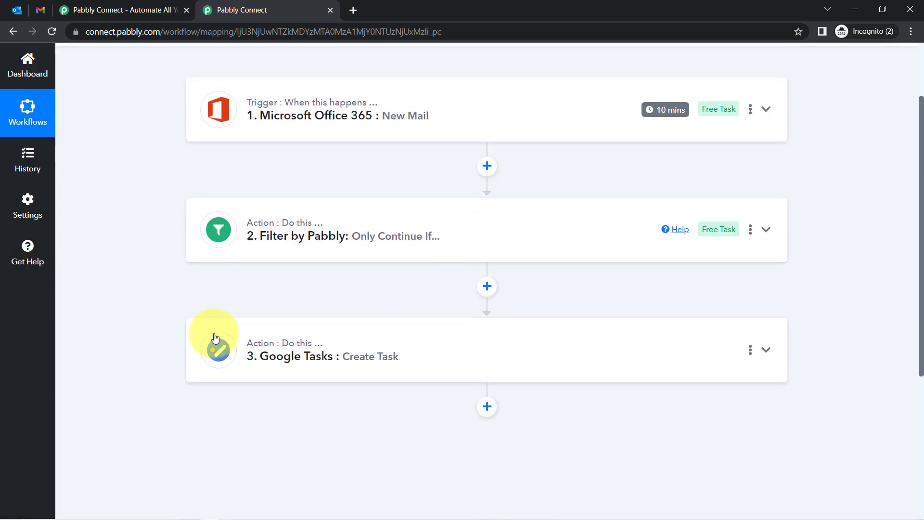
click(298, 352)
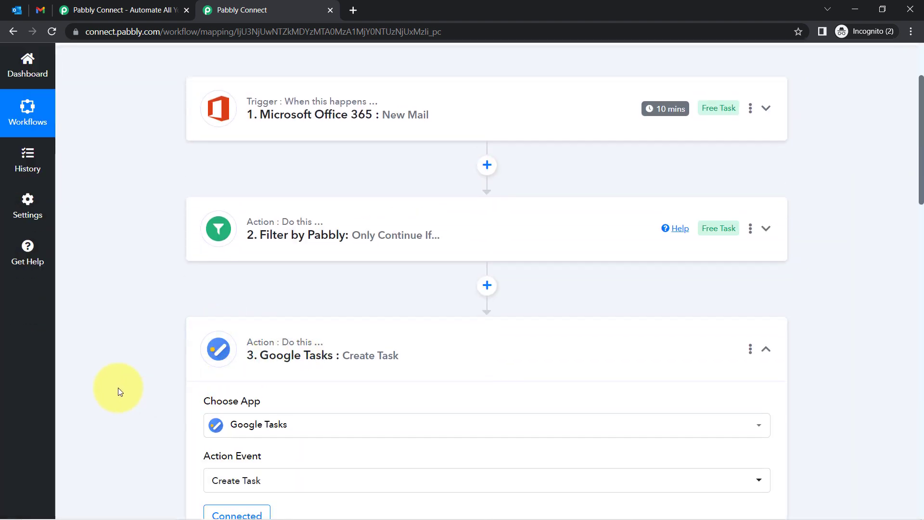
scroll(118, 388, down, 8)
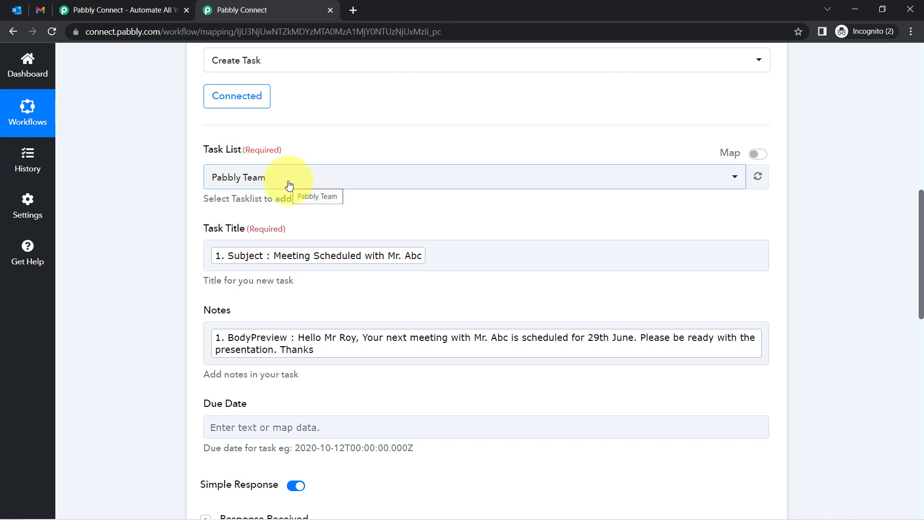
click(272, 182)
click(271, 182)
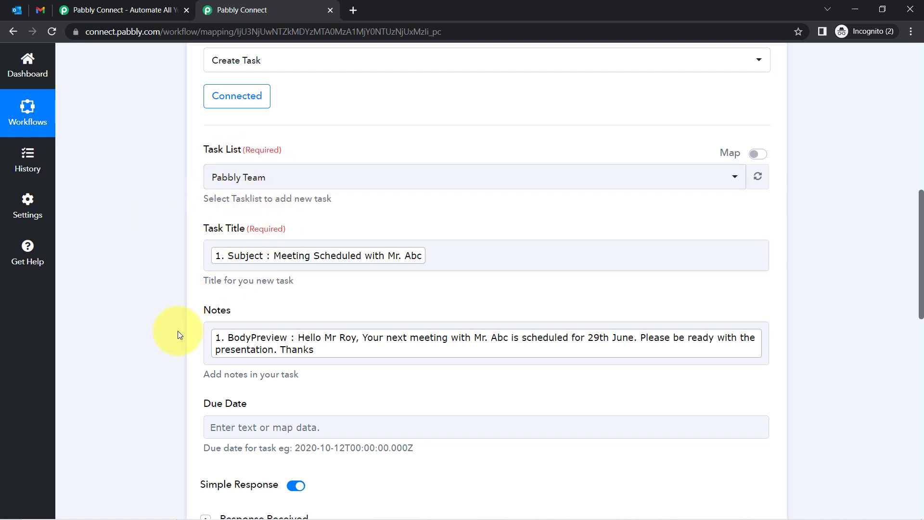
scroll(180, 359, down, 1)
scroll(180, 360, up, 1)
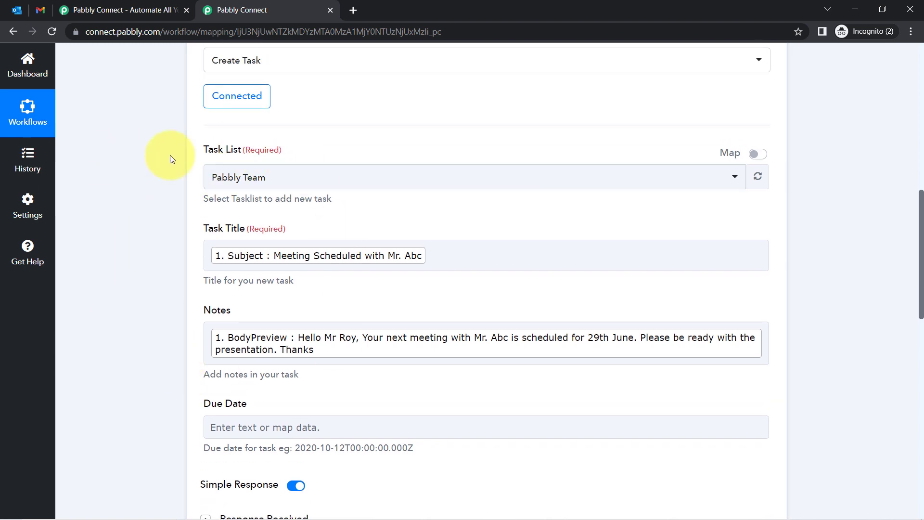